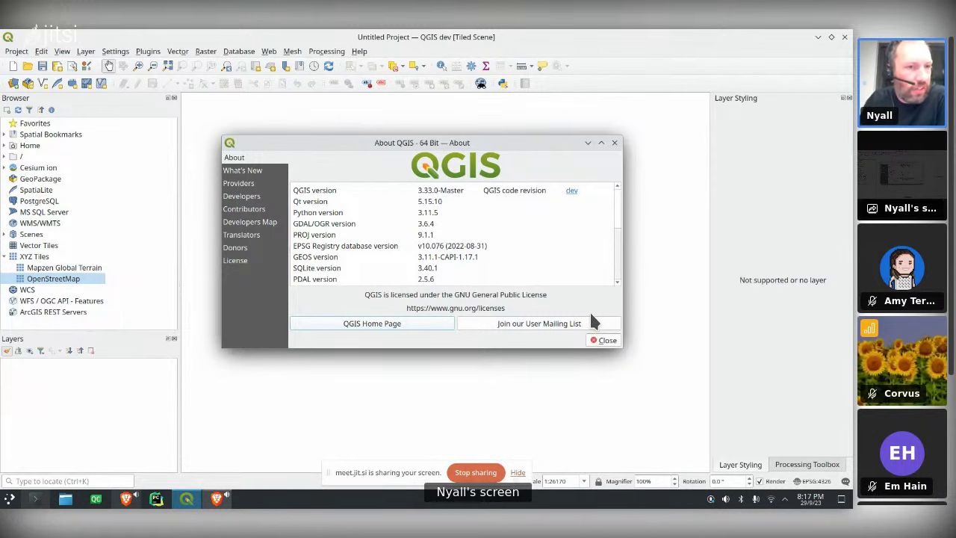
# - Close the About window, then open the Data Source Manager on its Scene page with the source list widened
pyautogui.click(604, 340)
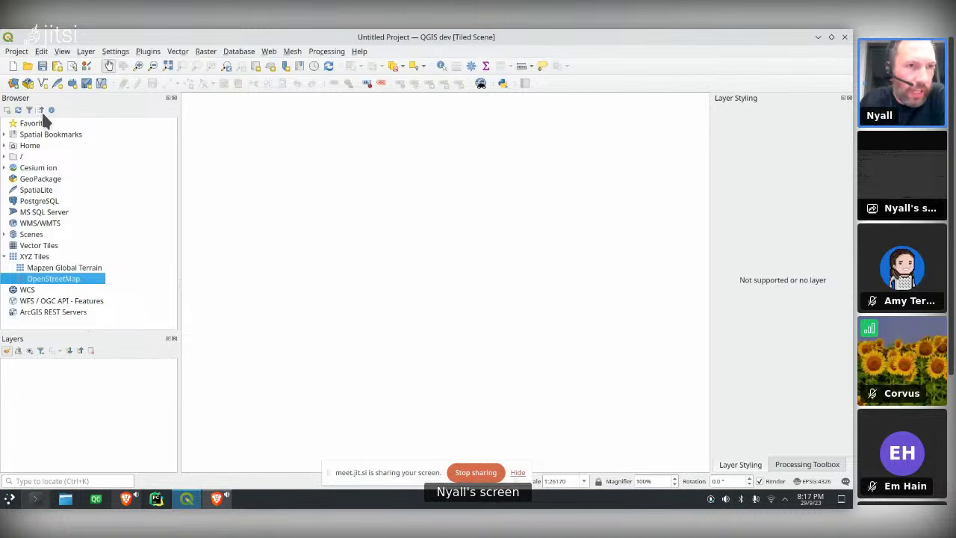
pyautogui.click(13, 83)
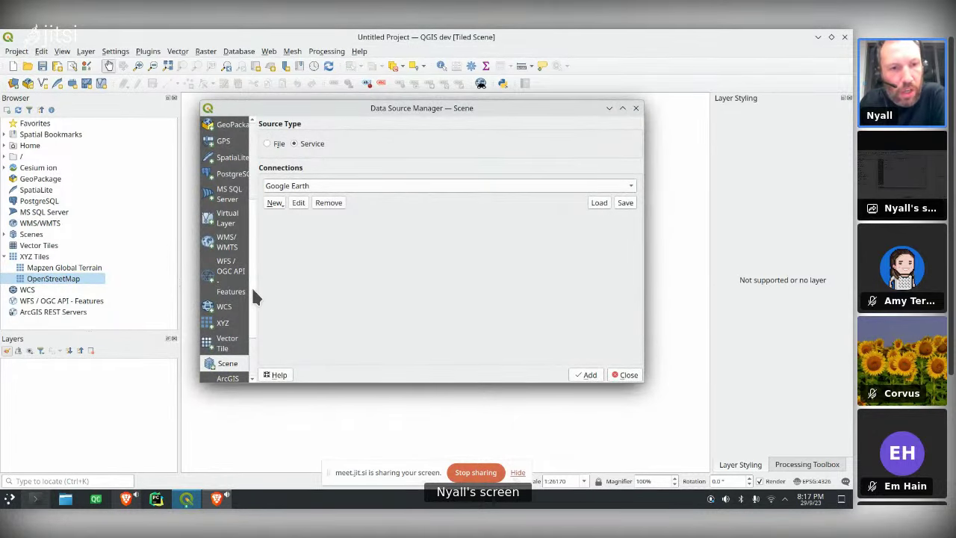
pyautogui.moveTo(254, 296); pyautogui.dragTo(308, 286)
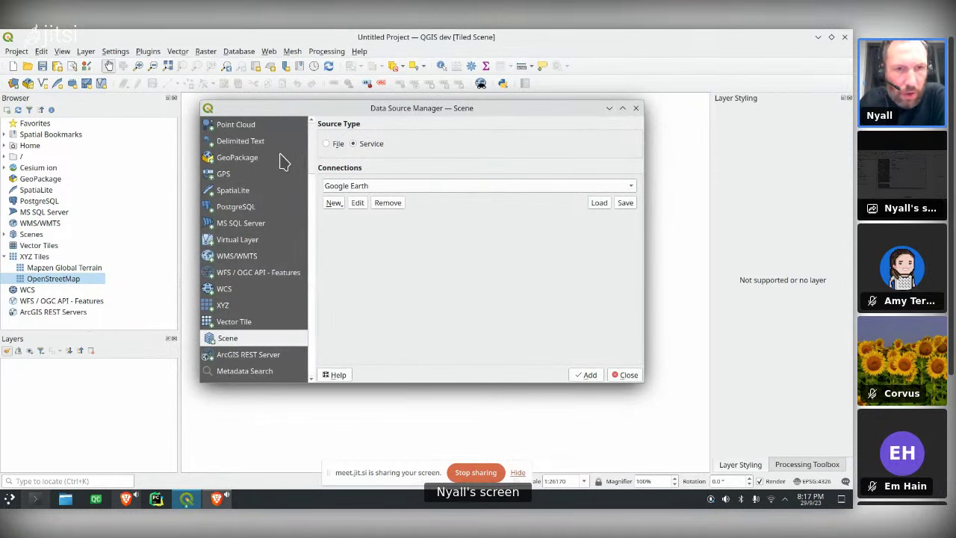
pyautogui.moveTo(315, 197); pyautogui.dragTo(310, 124)
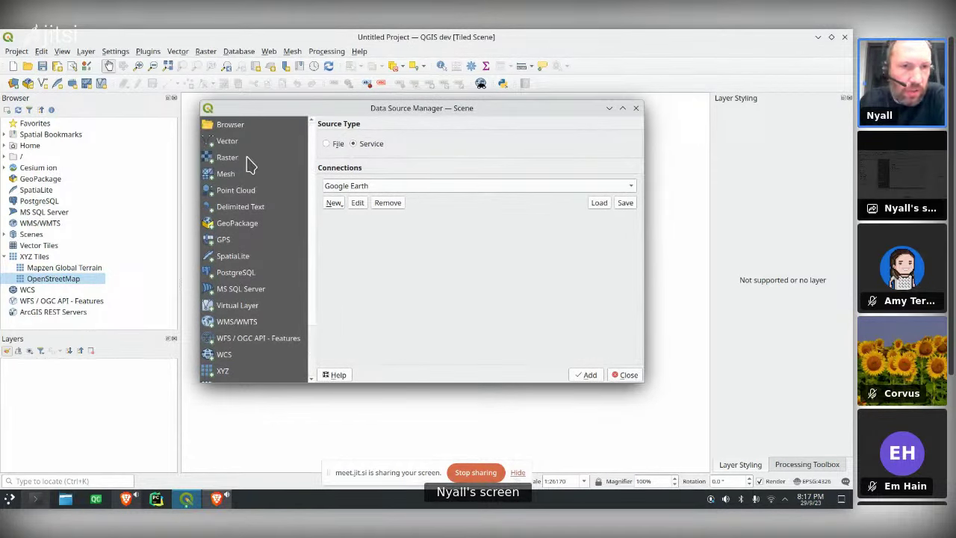
pyautogui.scroll(-2, 254, 277)
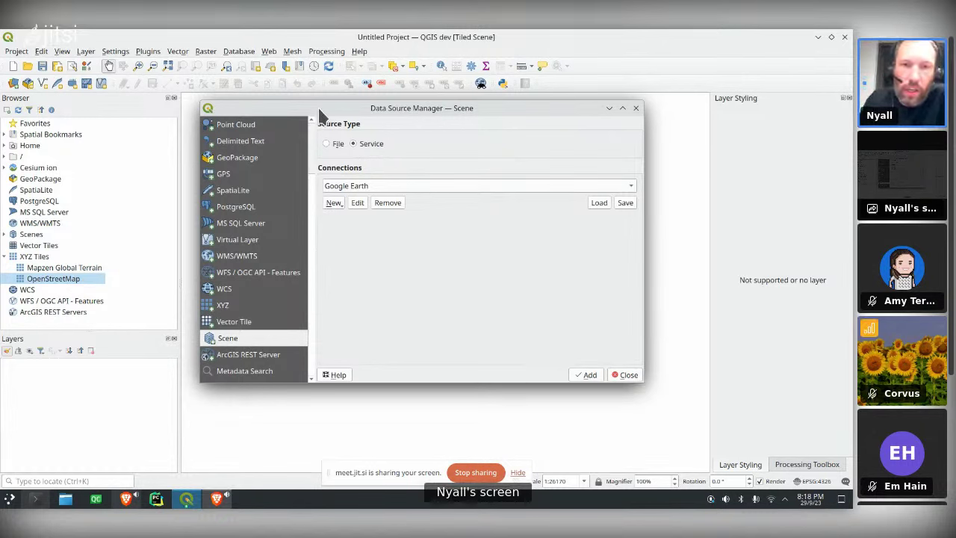
# - Review the File and Service source types for scenes and the blank Cesium 3D Tiles connection form, then cancel it
pyautogui.click(336, 145)
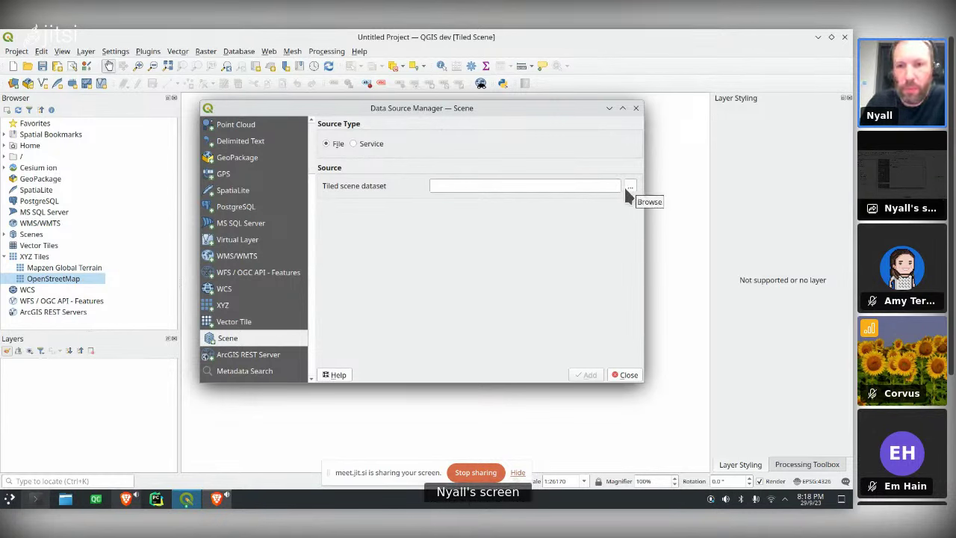
pyautogui.click(354, 144)
pyautogui.click(335, 203)
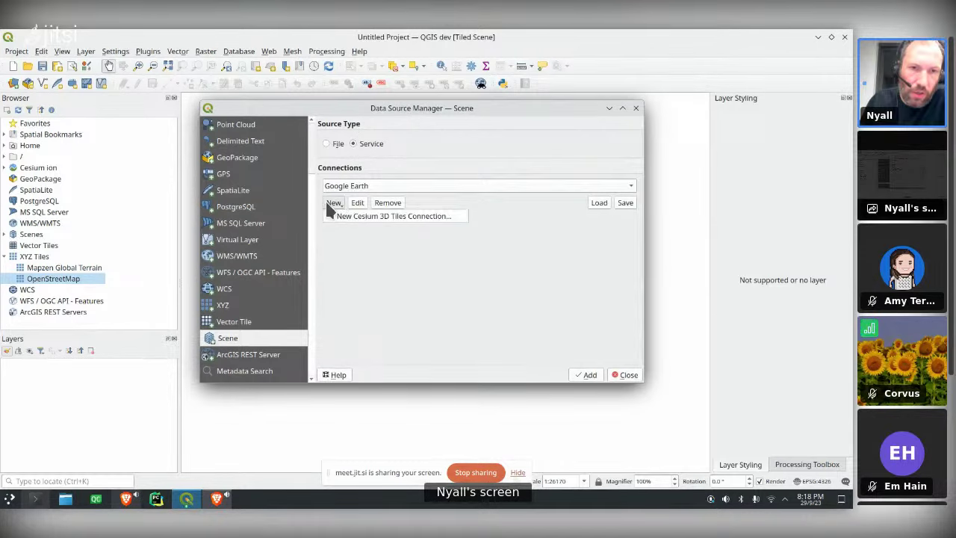
pyautogui.click(407, 224)
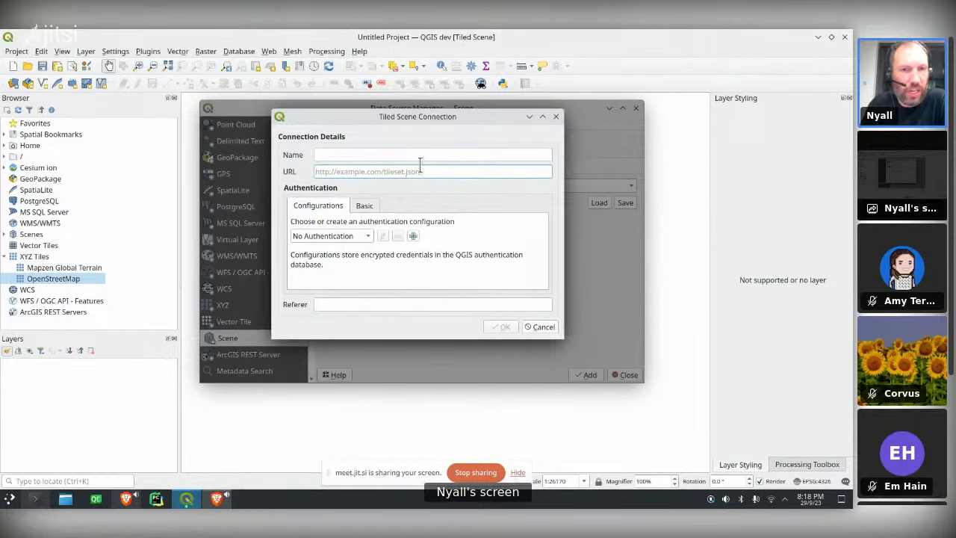
pyautogui.click(541, 327)
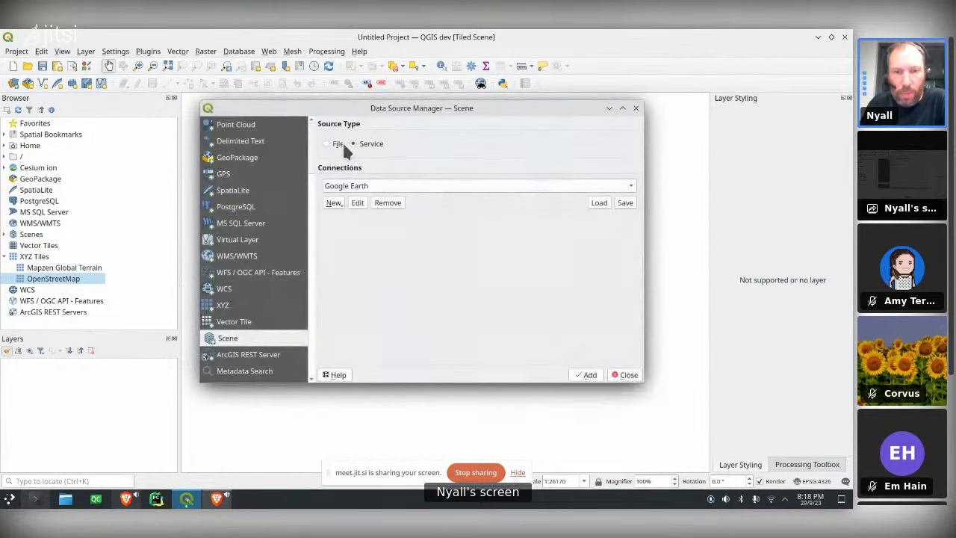
# - Inspect the connection details and full URL of the saved QLD - Bokarina (High Resolution) scene without changing them
pyautogui.click(449, 188)
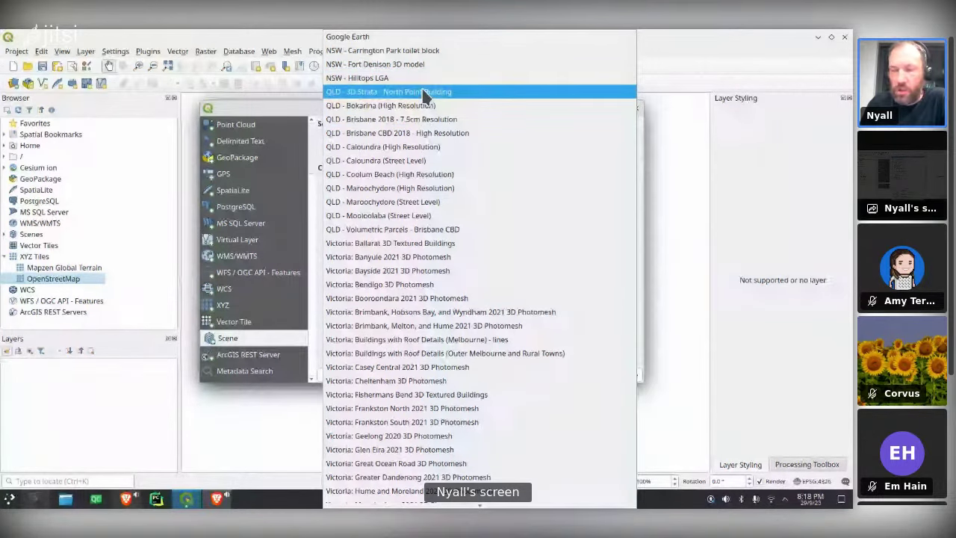
pyautogui.click(385, 106)
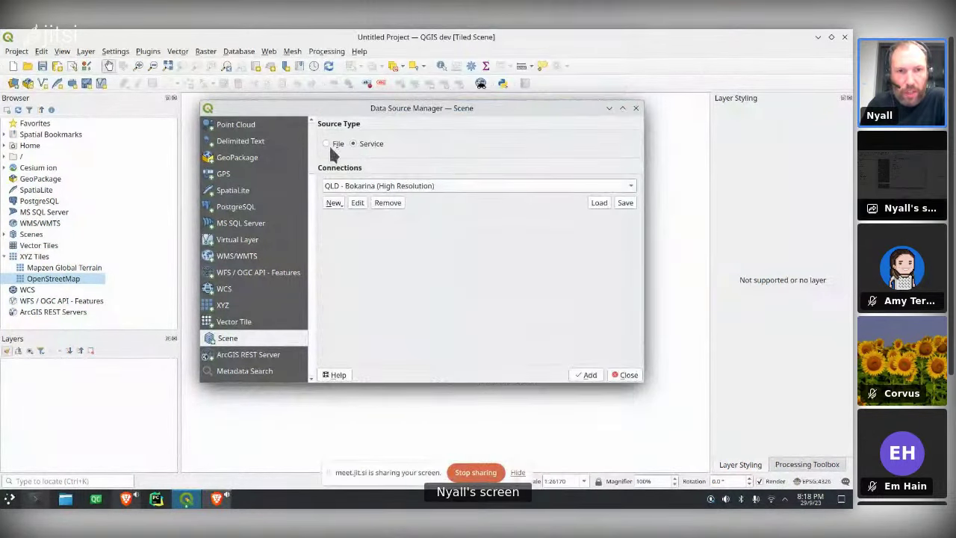
pyautogui.click(357, 204)
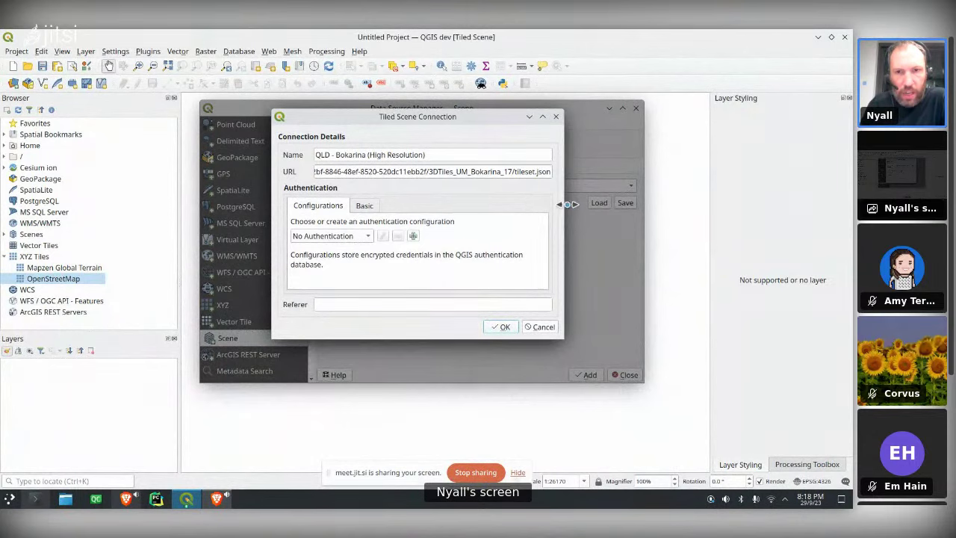
pyautogui.moveTo(747, 200); pyautogui.dragTo(762, 200)
pyautogui.click(721, 172)
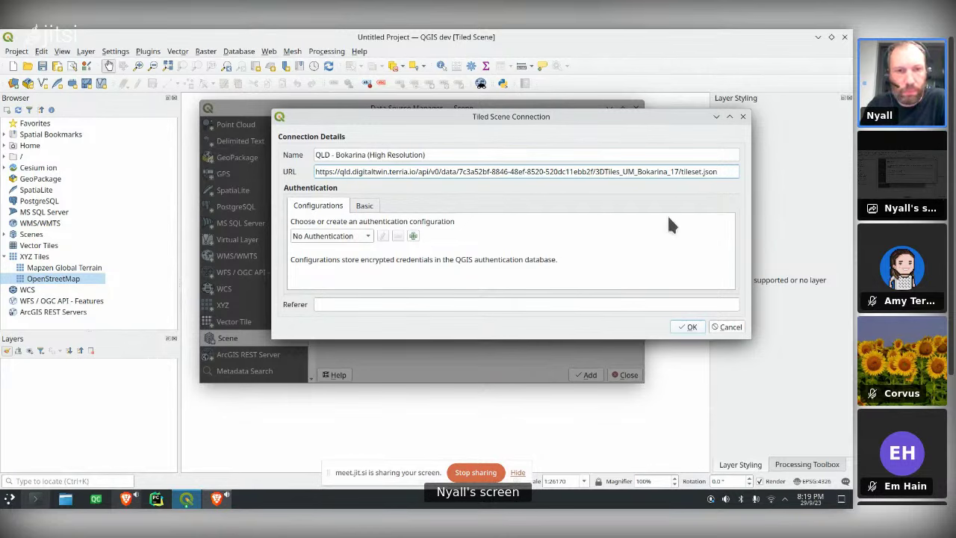
pyautogui.click(725, 326)
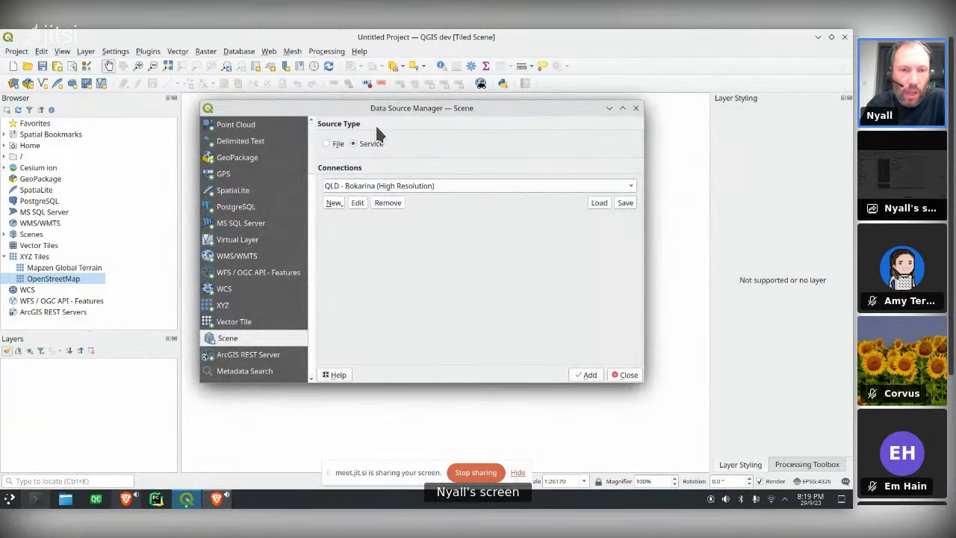
# - Look through the saved scene connections and close the Data Source Manager without adding a layer
pyautogui.click(450, 189)
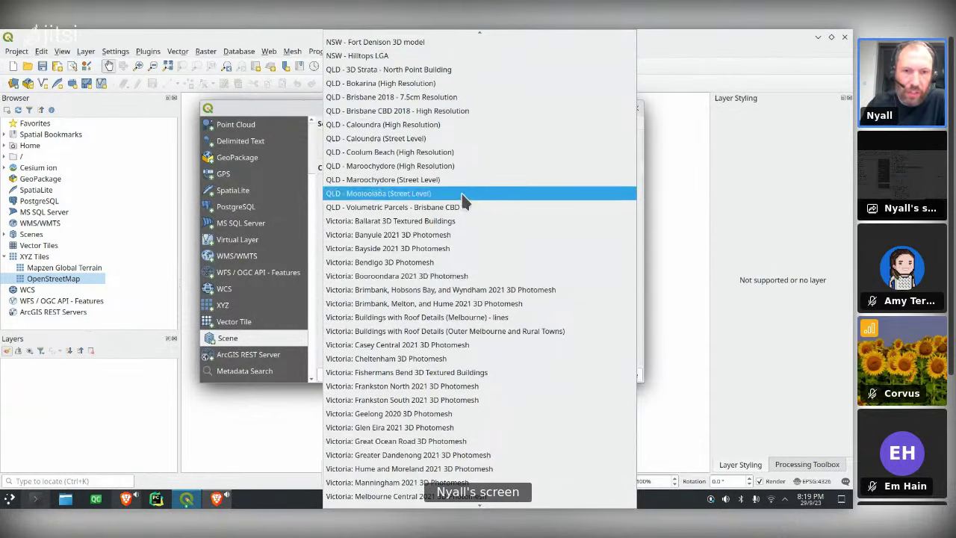
pyautogui.click(440, 82)
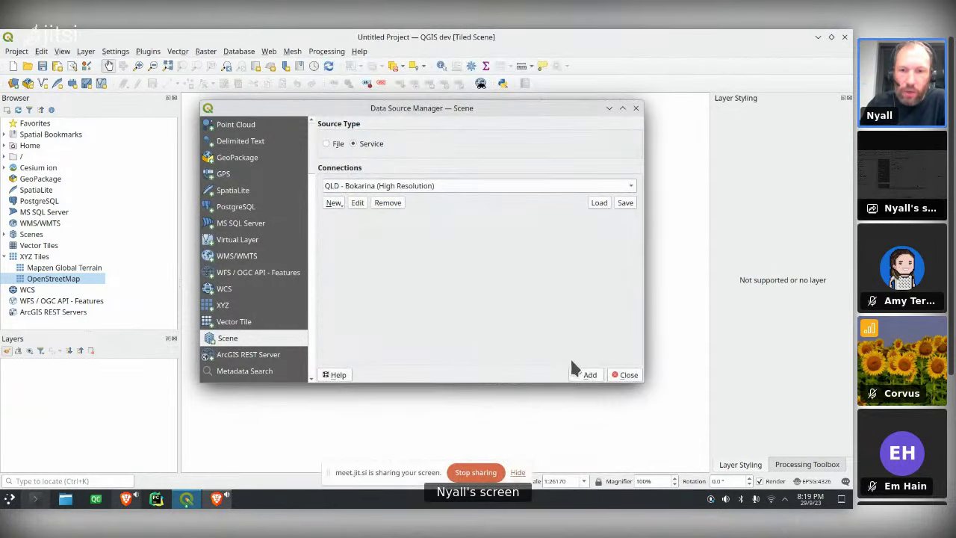
pyautogui.click(626, 375)
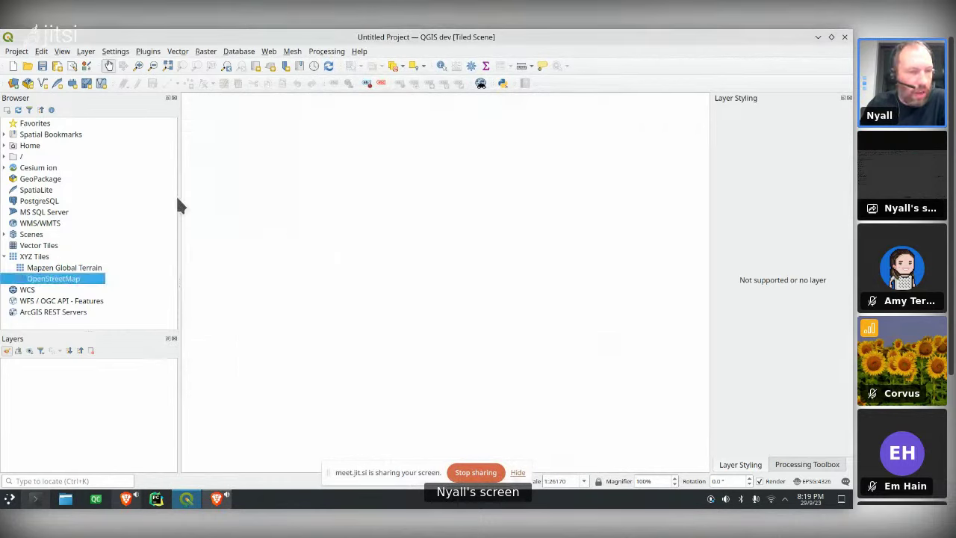
# - Add the QLD - Maroochydore (High Resolution) scene from the Scenes connections to the map
pyautogui.click(5, 234)
pyautogui.scroll(-4, 112, 236)
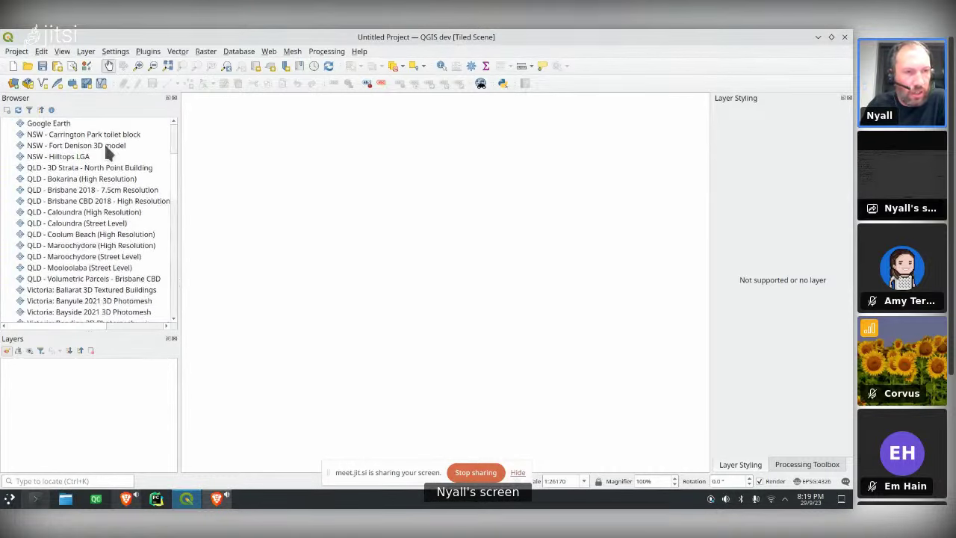
pyautogui.scroll(2, 60, 171)
pyautogui.scroll(-2, 118, 213)
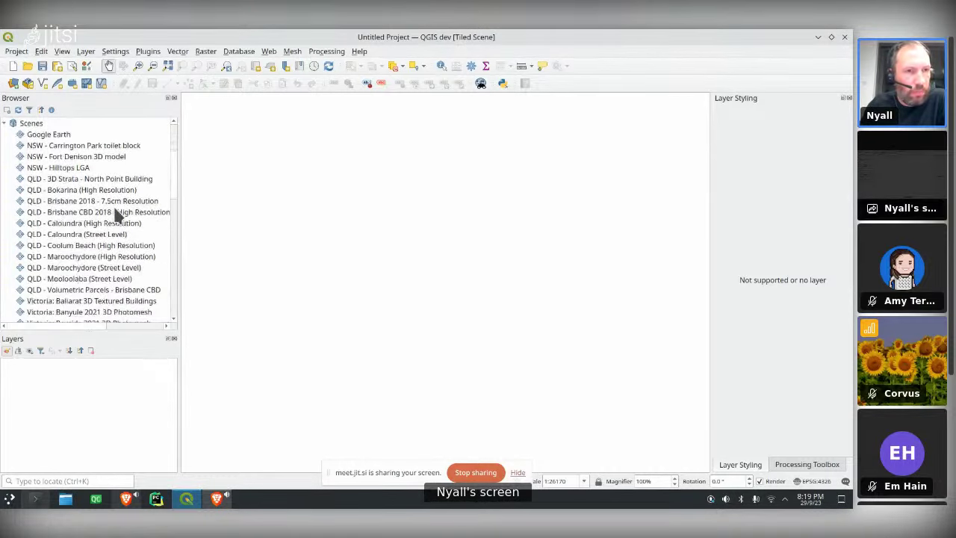
pyautogui.scroll(-1, 115, 231)
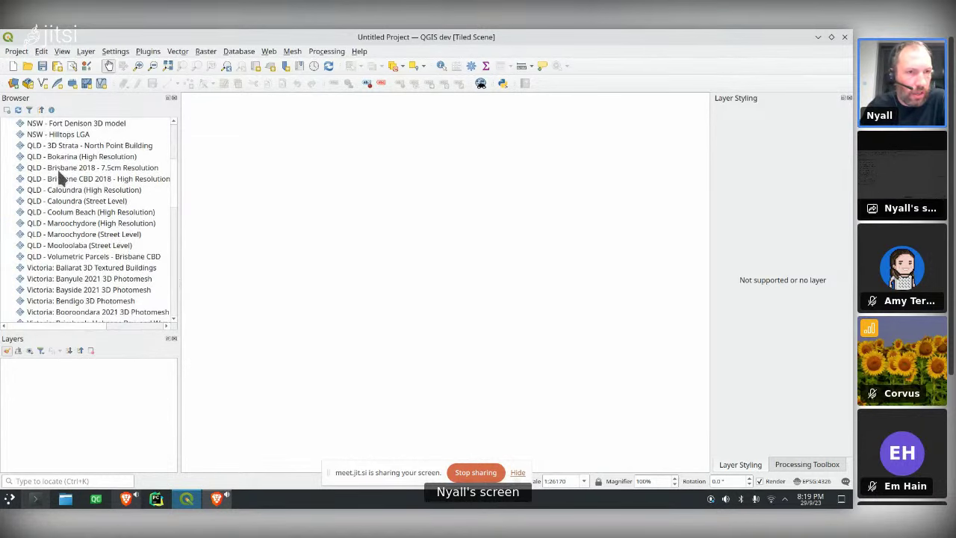
pyautogui.moveTo(85, 223); pyautogui.dragTo(403, 230)
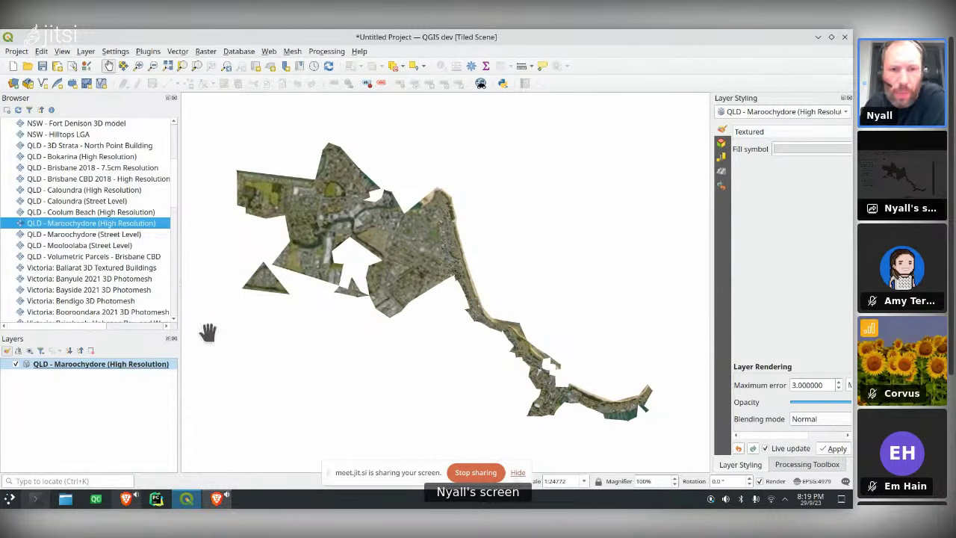
# - Add the OpenStreetMap XYZ tiles to the map and place them beneath the Maroochydore scene layer
pyautogui.scroll(-15, 79, 276)
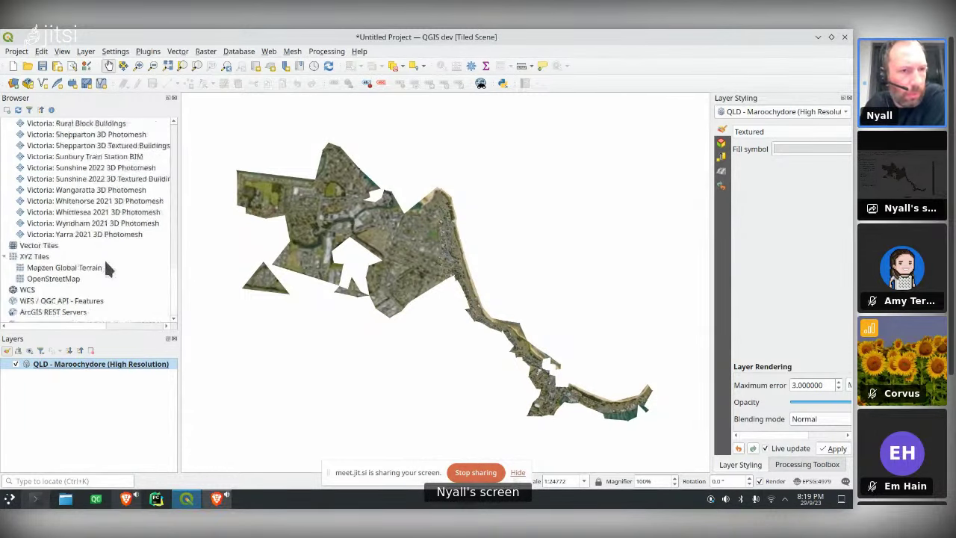
pyautogui.moveTo(51, 278); pyautogui.dragTo(478, 303)
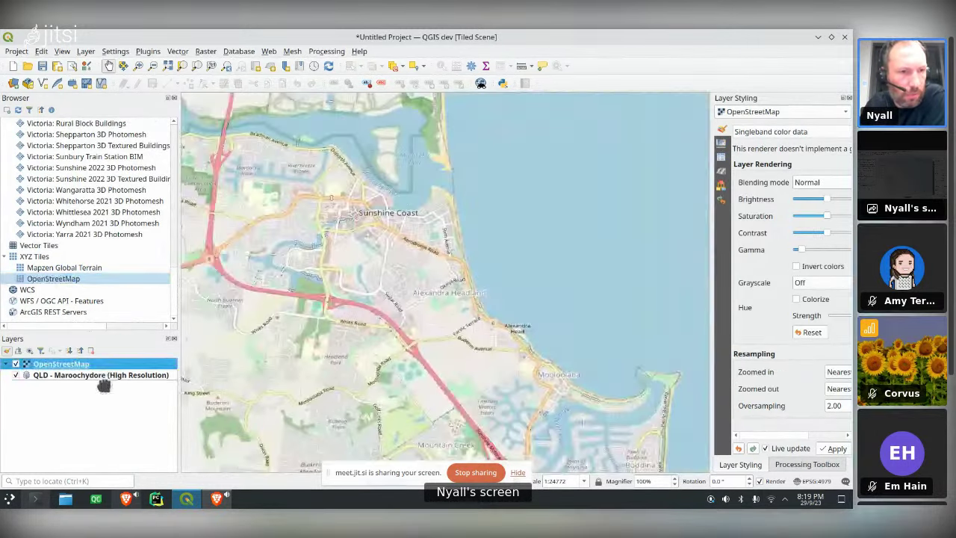
pyautogui.moveTo(104, 384); pyautogui.dragTo(104, 384)
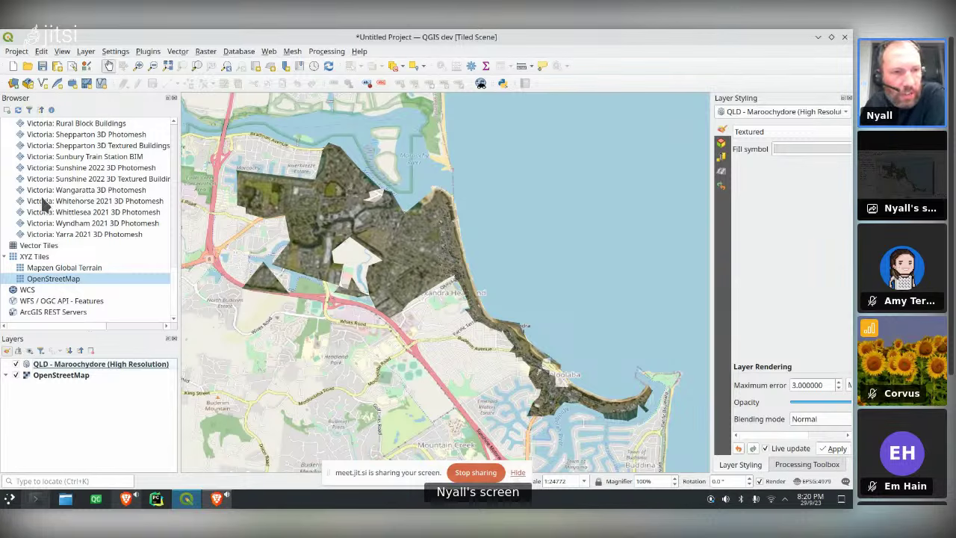
# - Set the project CRS from the OpenStreetMap layer, EPSG:3857
pyautogui.rightClick(67, 375)
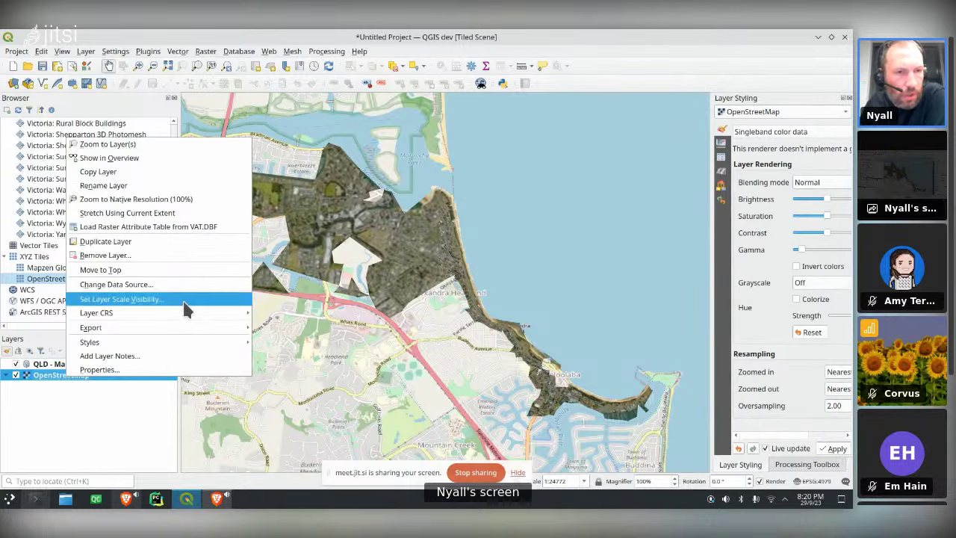
pyautogui.click(314, 322)
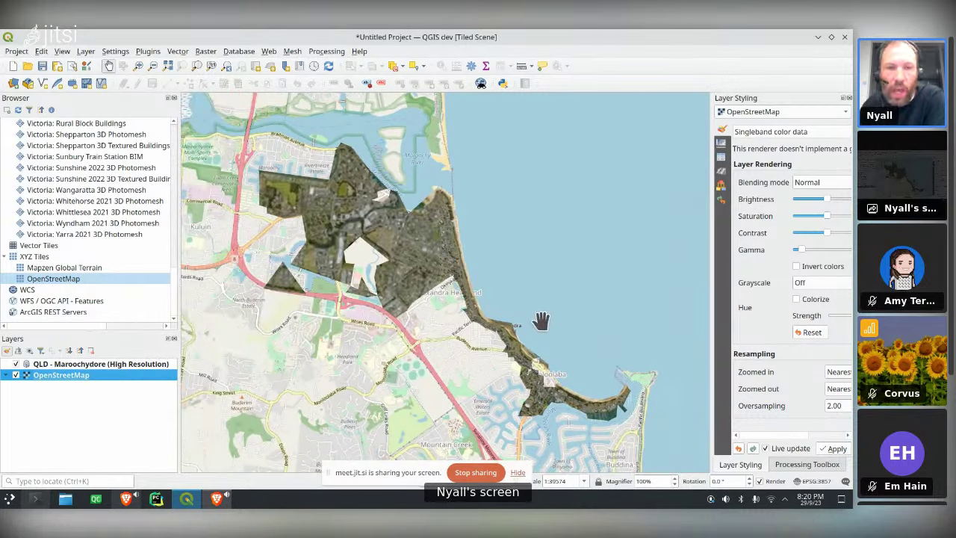
# - Show the Maroochydore layer's styling in a widened panel and examine its textured detail down to individual houses at 1:329
pyautogui.click(134, 365)
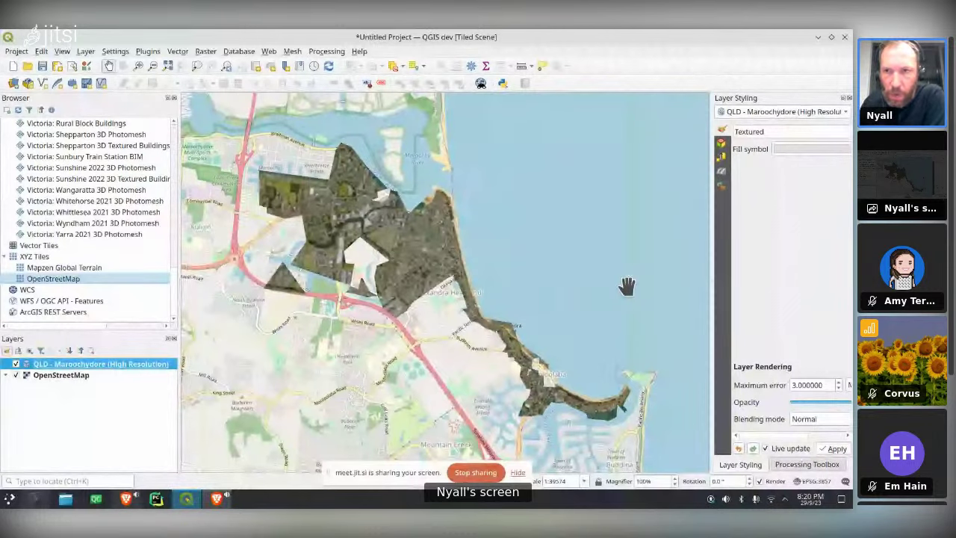
pyautogui.moveTo(711, 286); pyautogui.dragTo(597, 287)
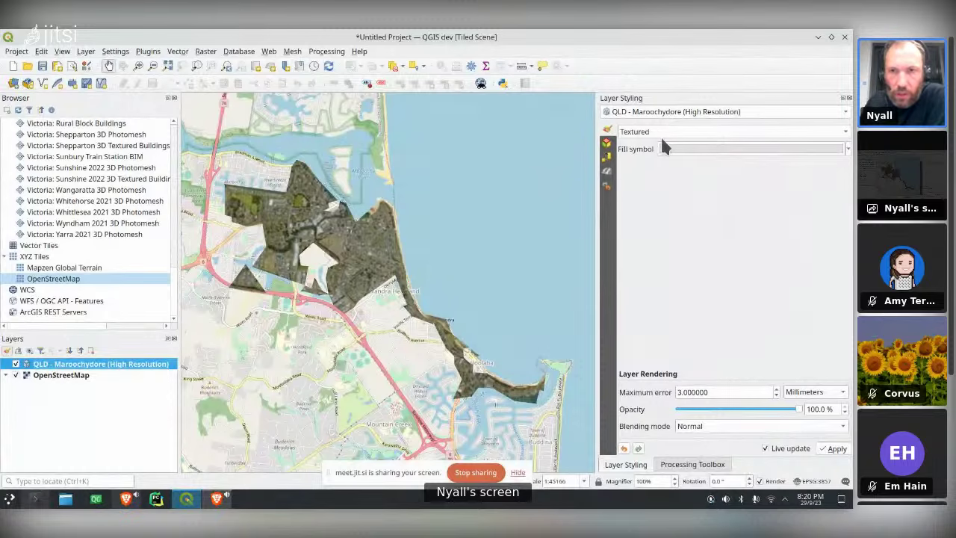
pyautogui.scroll(1, 346, 262)
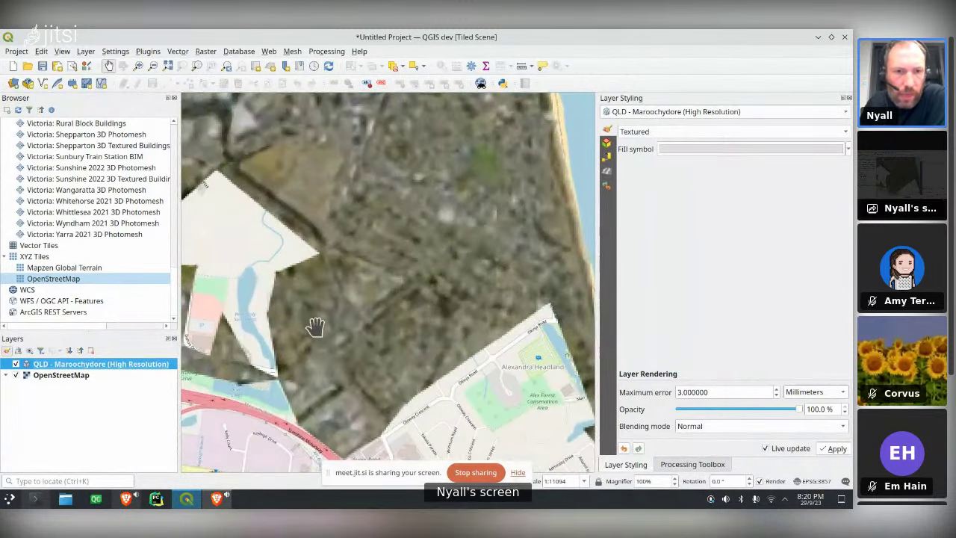
pyautogui.moveTo(359, 345); pyautogui.dragTo(426, 304)
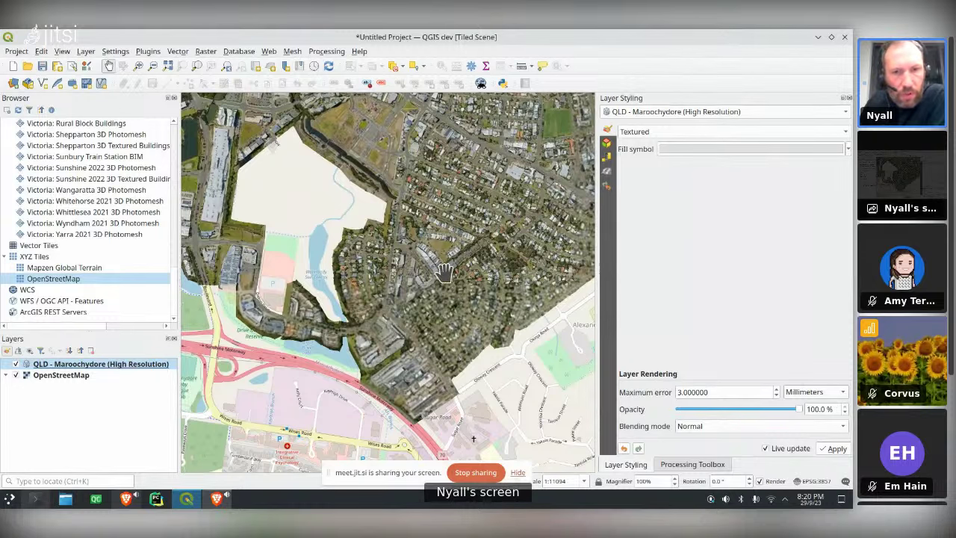
pyautogui.scroll(3, 418, 224)
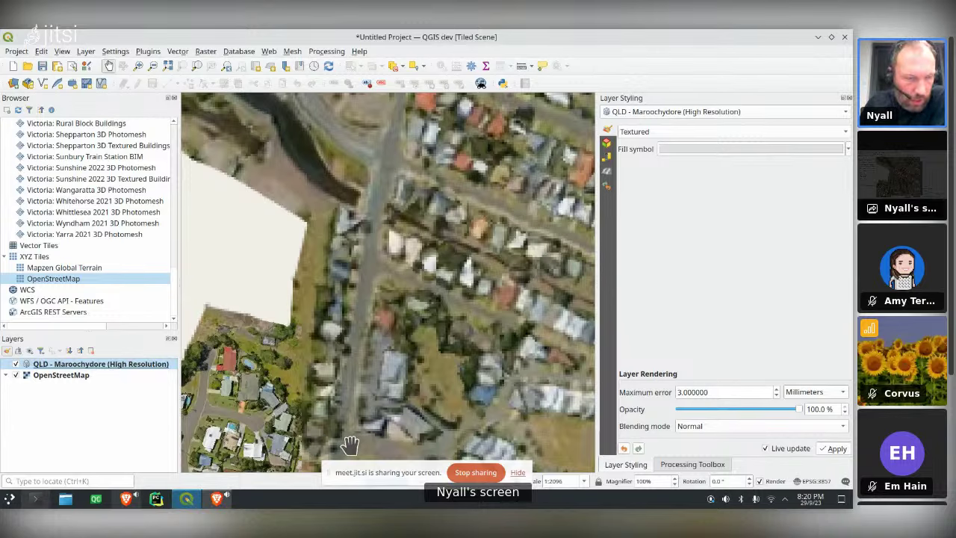
pyautogui.moveTo(331, 474); pyautogui.dragTo(32, 449)
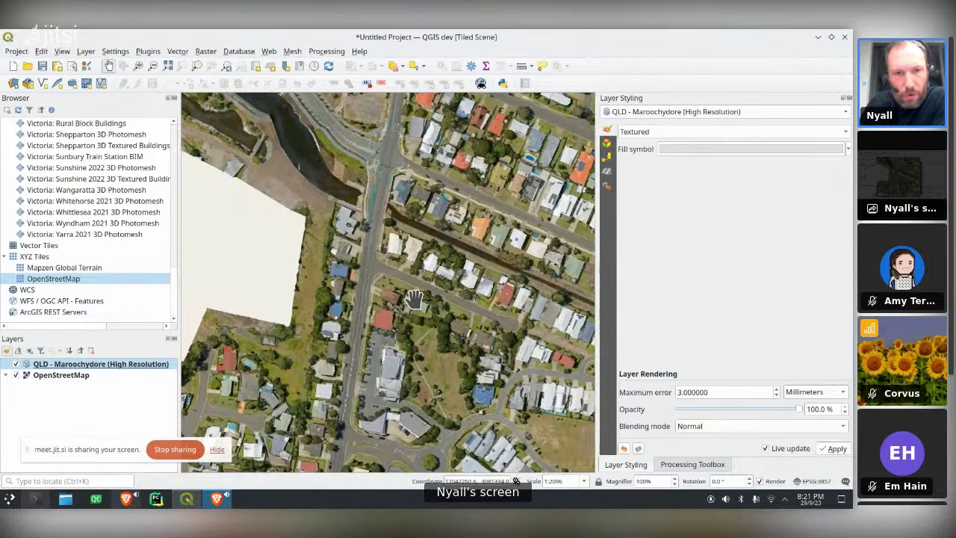
pyautogui.scroll(3, 422, 271)
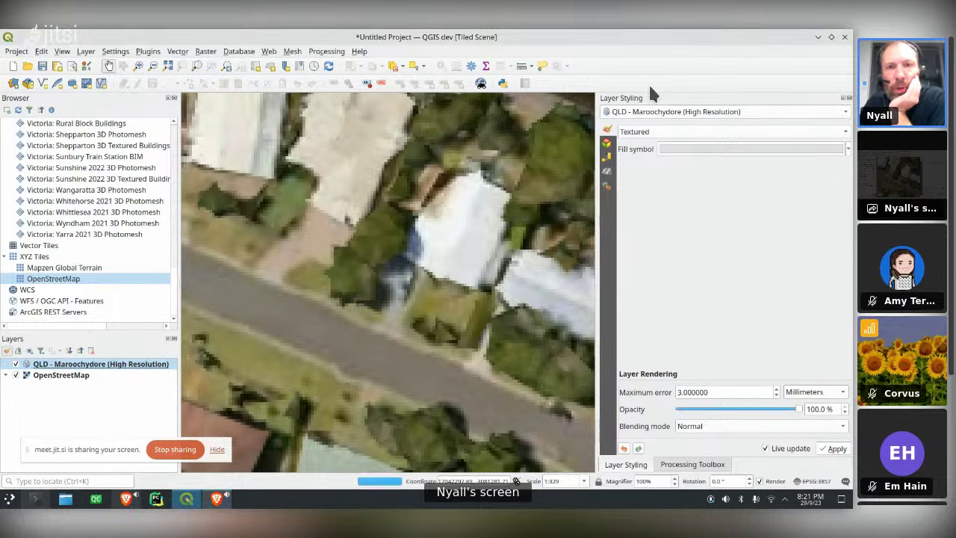
# - Open the Debugging/Development Tools and record the network requests made while the scene tiles load
pyautogui.press('F12')
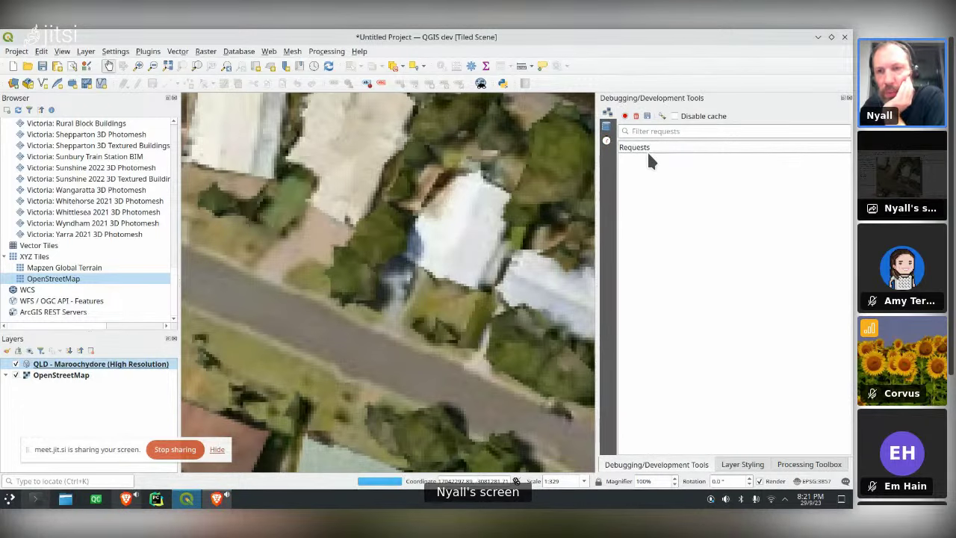
pyautogui.click(624, 115)
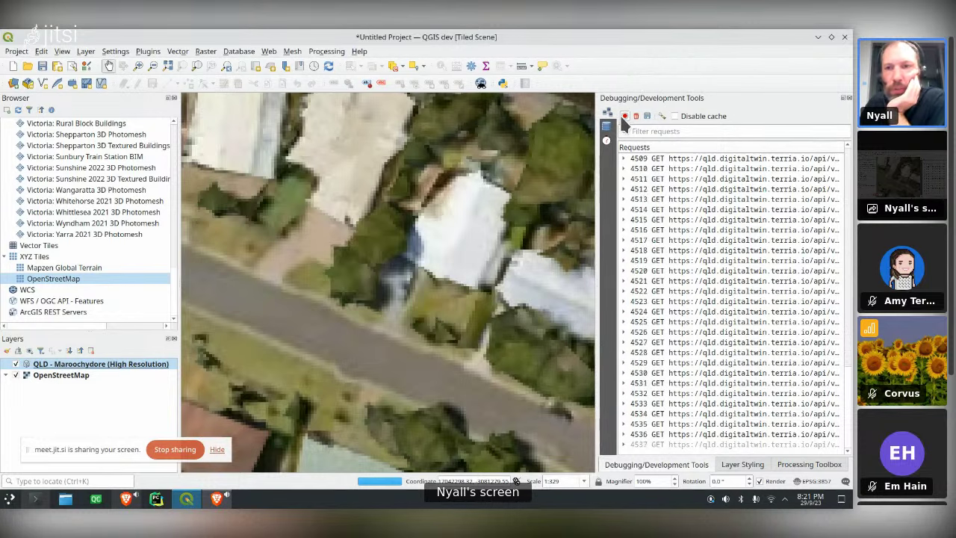
# - Close the Debugging/Development Tools and set the Maroochydore layer's renderer to Wireframe
pyautogui.click(848, 97)
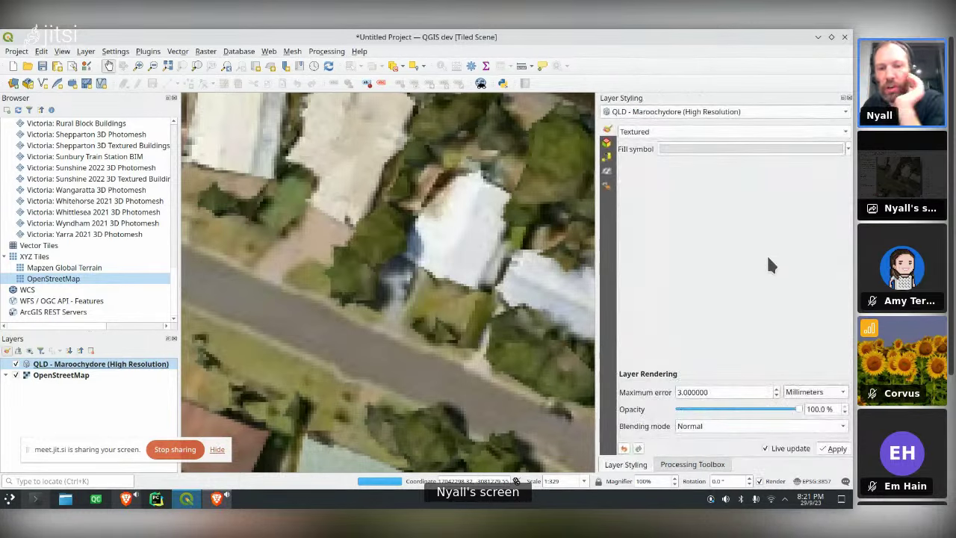
pyautogui.scroll(-3, 516, 329)
pyautogui.moveTo(515, 342); pyautogui.dragTo(492, 351)
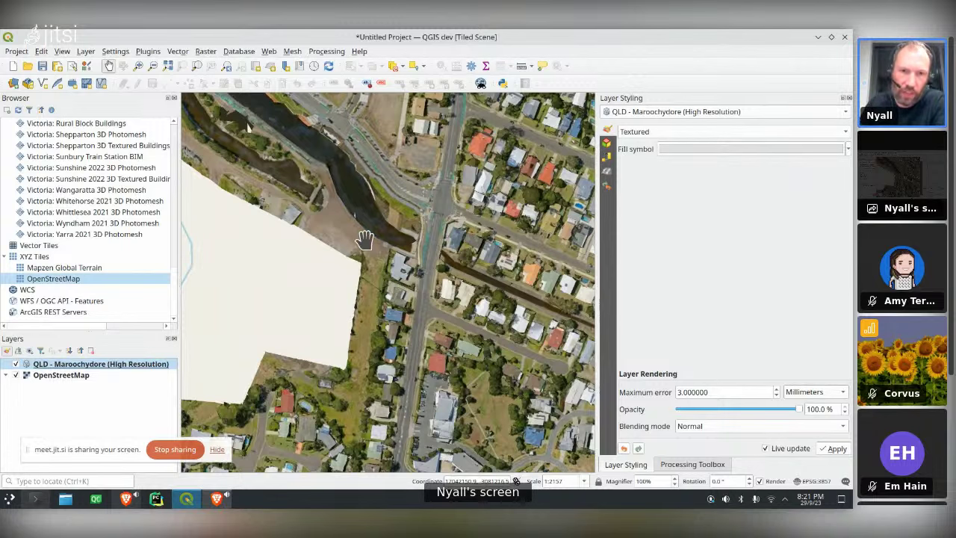
pyautogui.moveTo(469, 154); pyautogui.dragTo(420, 299)
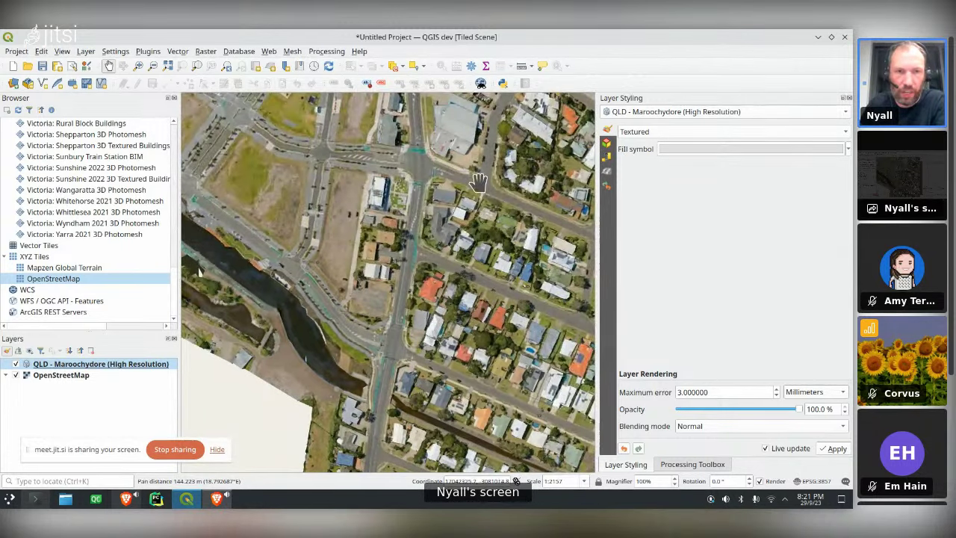
pyautogui.click(696, 132)
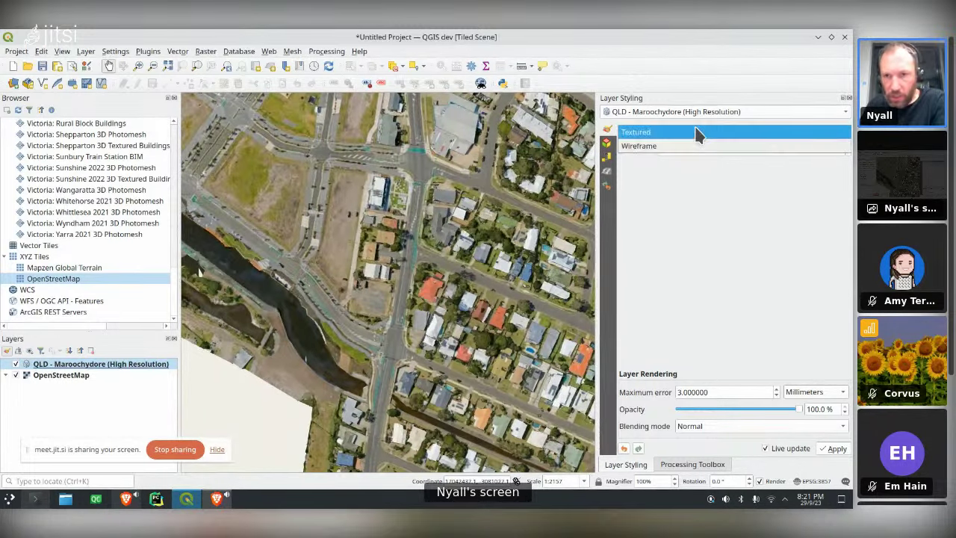
pyautogui.click(647, 148)
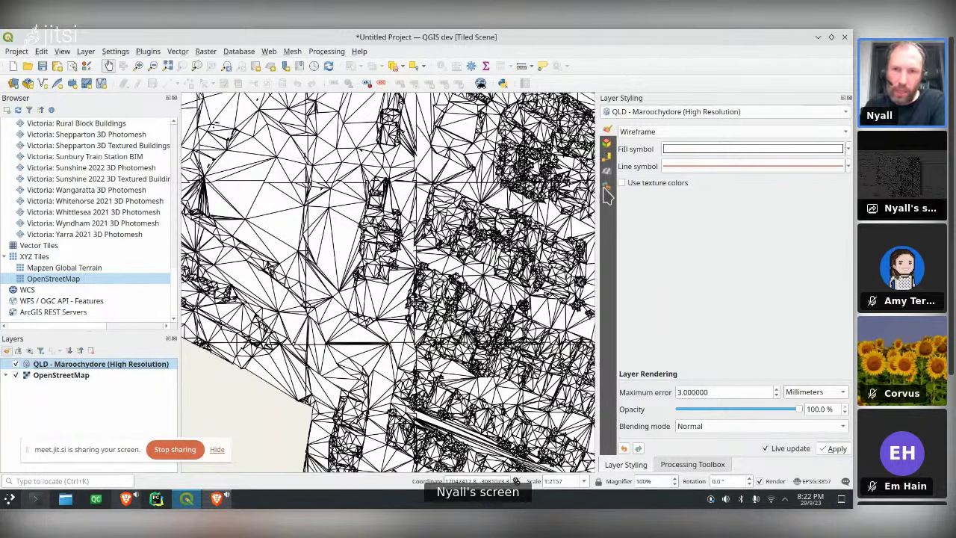
pyautogui.scroll(-2, 431, 232)
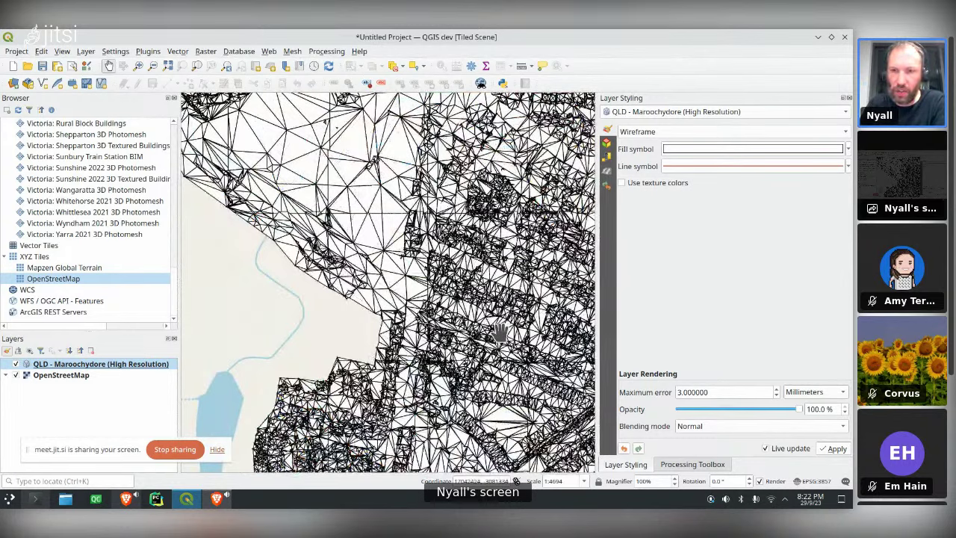
# - Apply the outline blue preset to the wireframe's fill symbol and give its simple line a dark grey color and a thinner stroke
pyautogui.click(752, 149)
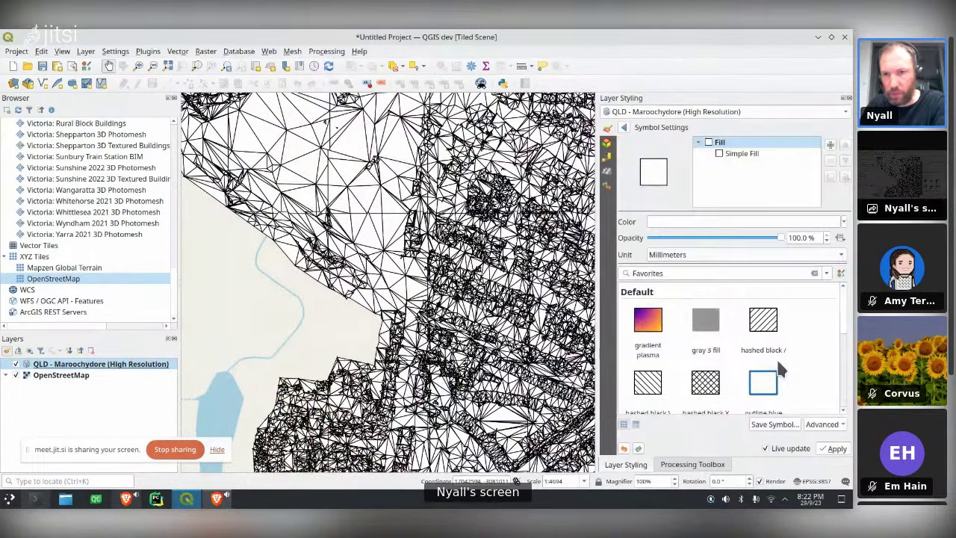
pyautogui.click(763, 382)
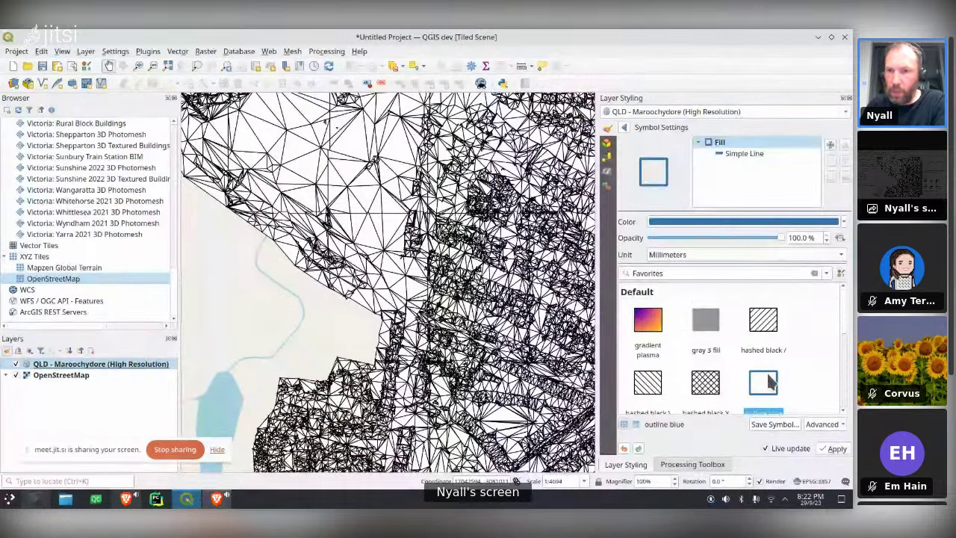
pyautogui.click(743, 154)
pyautogui.click(815, 241)
pyautogui.click(741, 295)
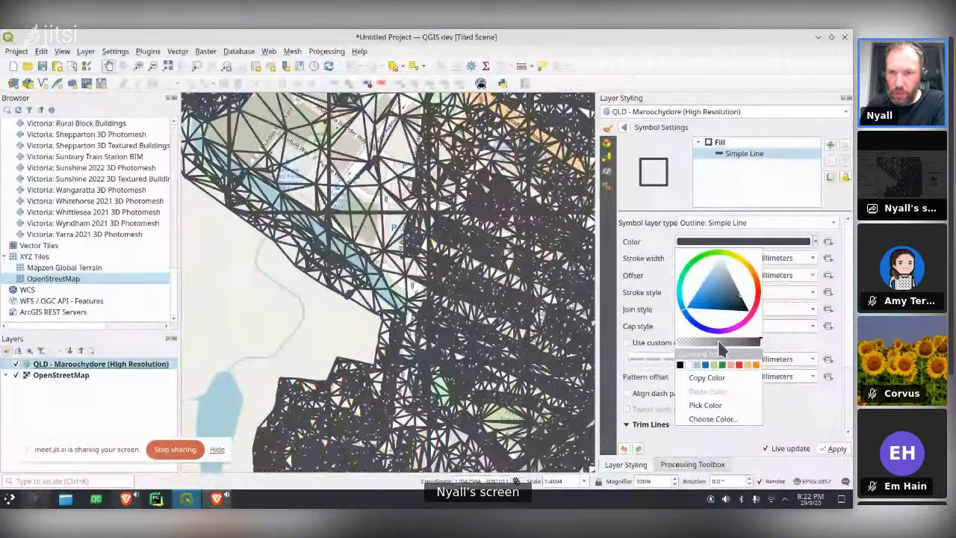
pyautogui.doubleClick(714, 258)
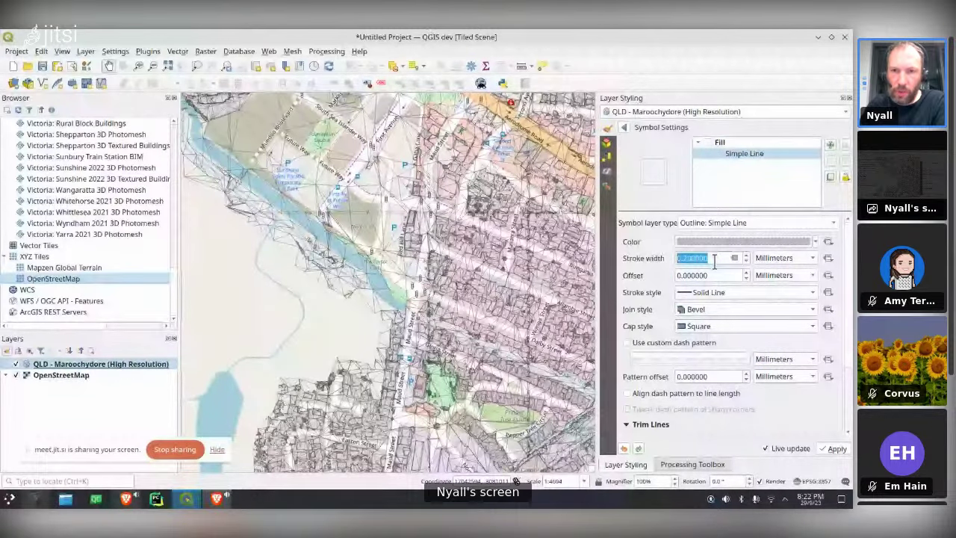
pyautogui.click(623, 127)
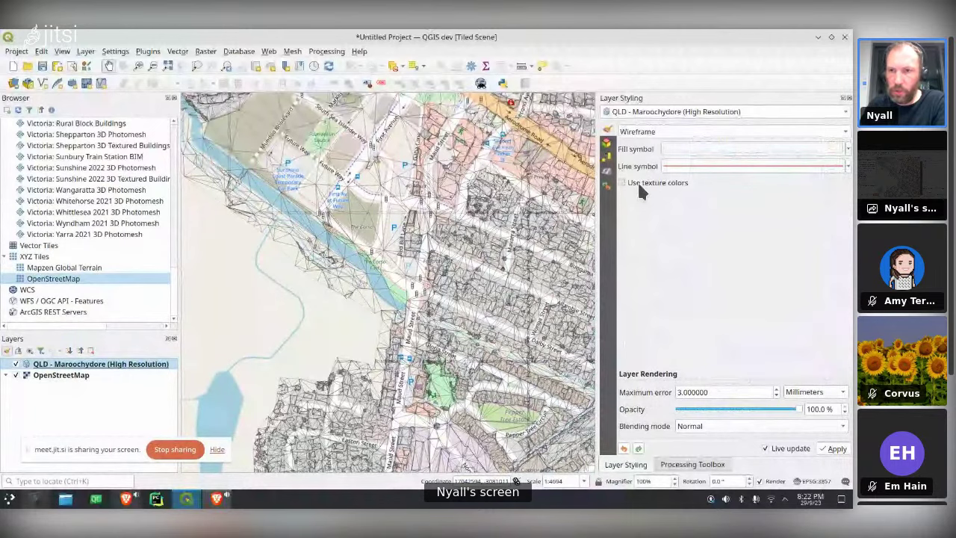
# - Add a blue simple fill beneath the line in the wireframe's fill symbol and enable the use of texture colors
pyautogui.click(754, 149)
pyautogui.click(740, 154)
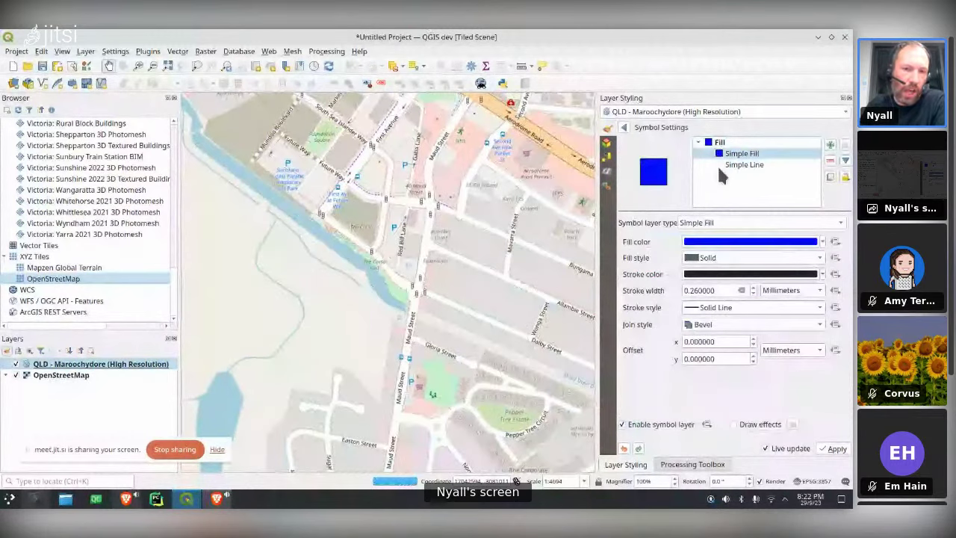
pyautogui.press('Escape')
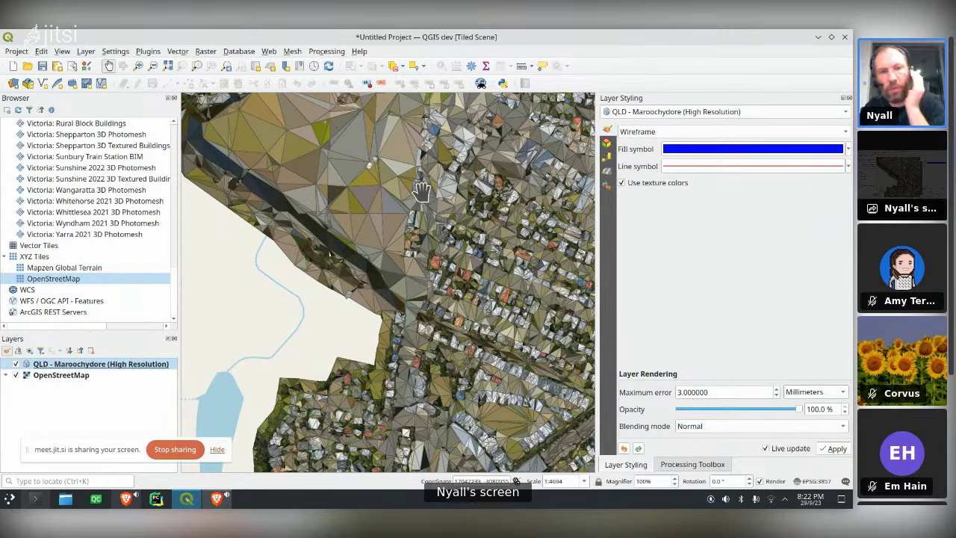
# - Examine the texture-colored wireframe around the buildings and set the Maroochydore layer back to the Textured renderer
pyautogui.moveTo(459, 198); pyautogui.dragTo(387, 333)
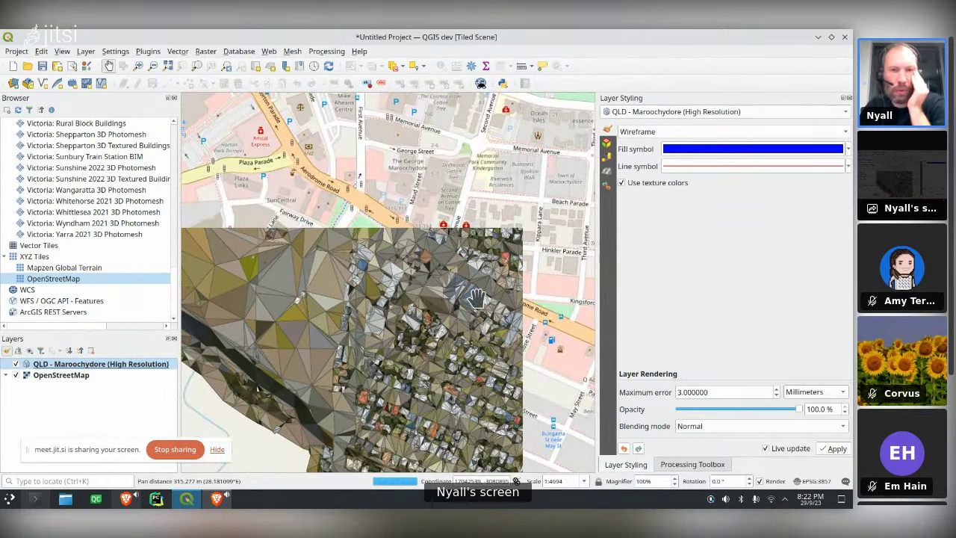
pyautogui.scroll(2, 454, 309)
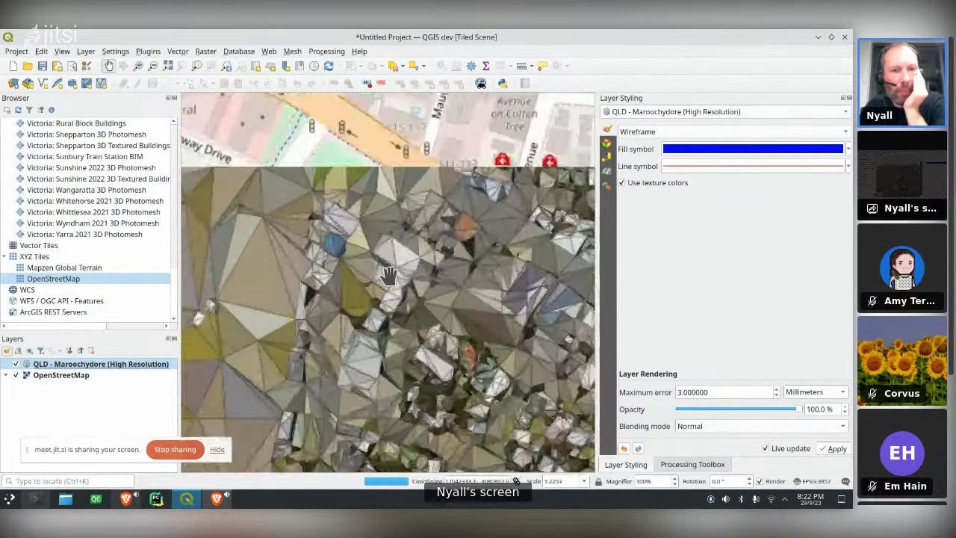
pyautogui.moveTo(407, 326); pyautogui.dragTo(456, 222)
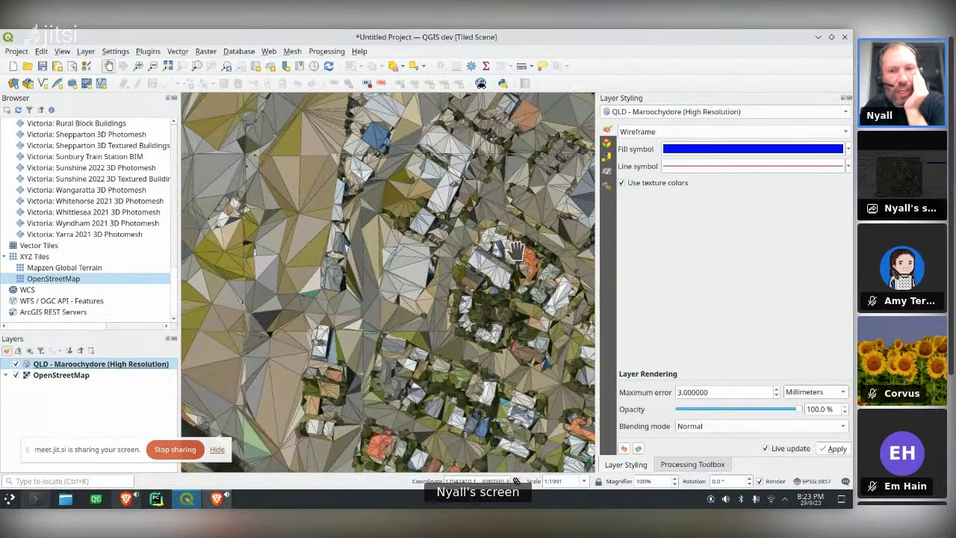
pyautogui.scroll(2, 497, 299)
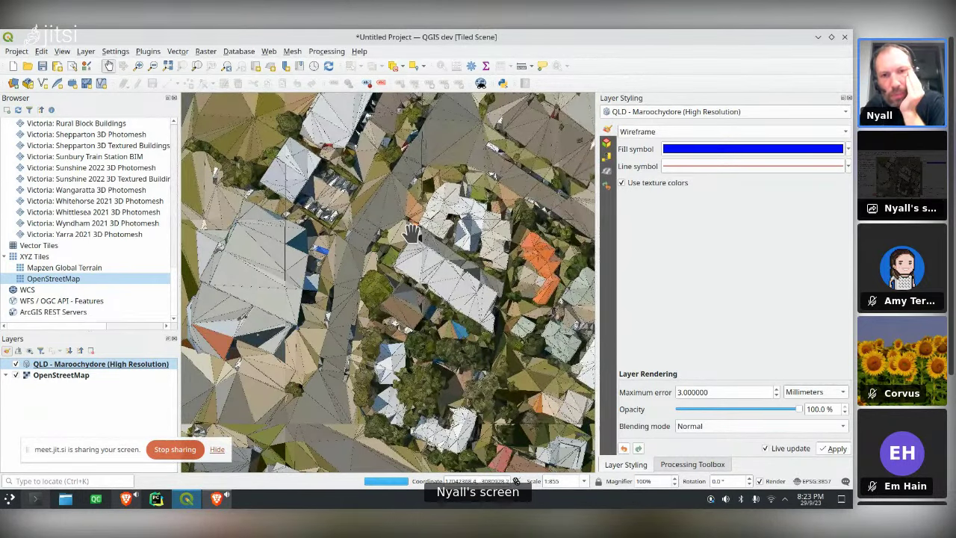
pyautogui.scroll(-2, 463, 333)
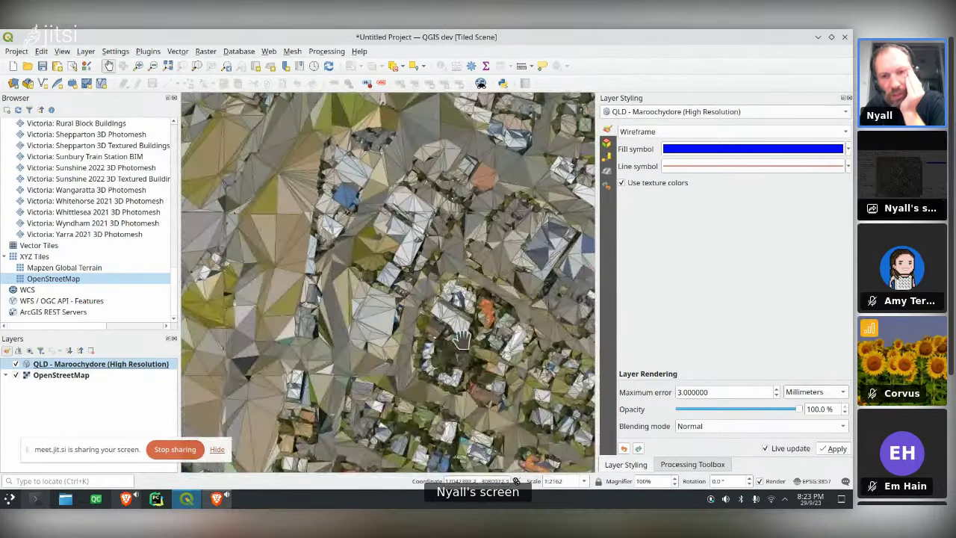
pyautogui.scroll(-1, 457, 345)
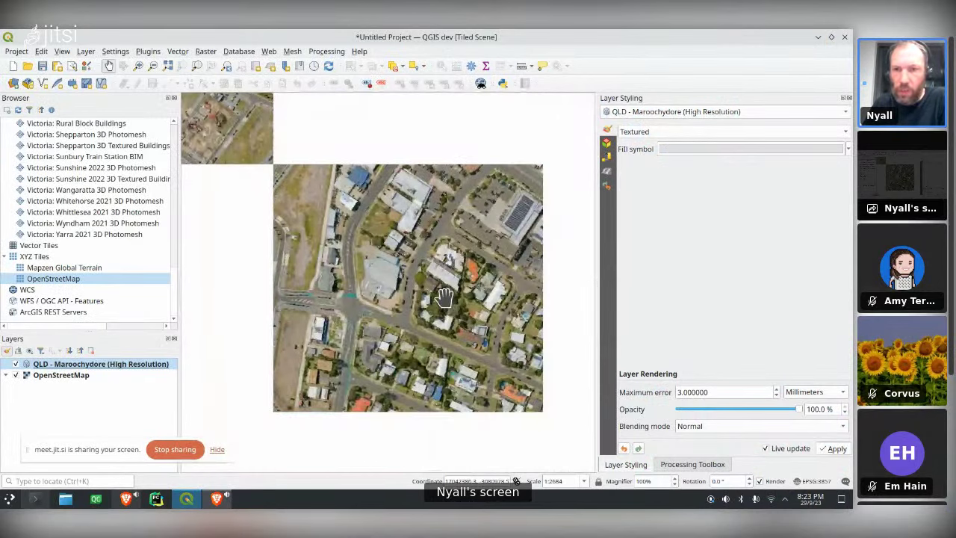
pyautogui.scroll(-1, 444, 298)
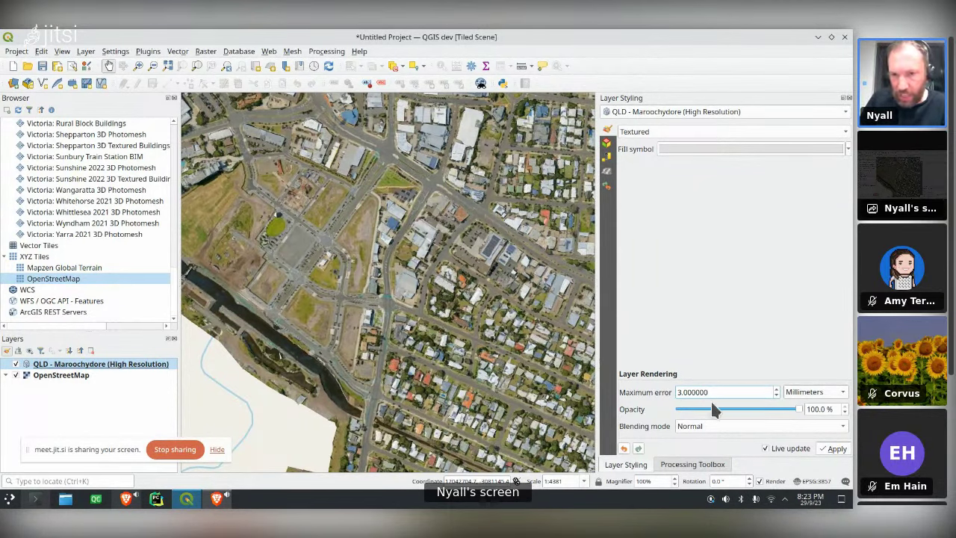
# - Compare the scene's detail with the maximum error at 2 mm and 7 mm, and return it to 3 mm
pyautogui.click(777, 396)
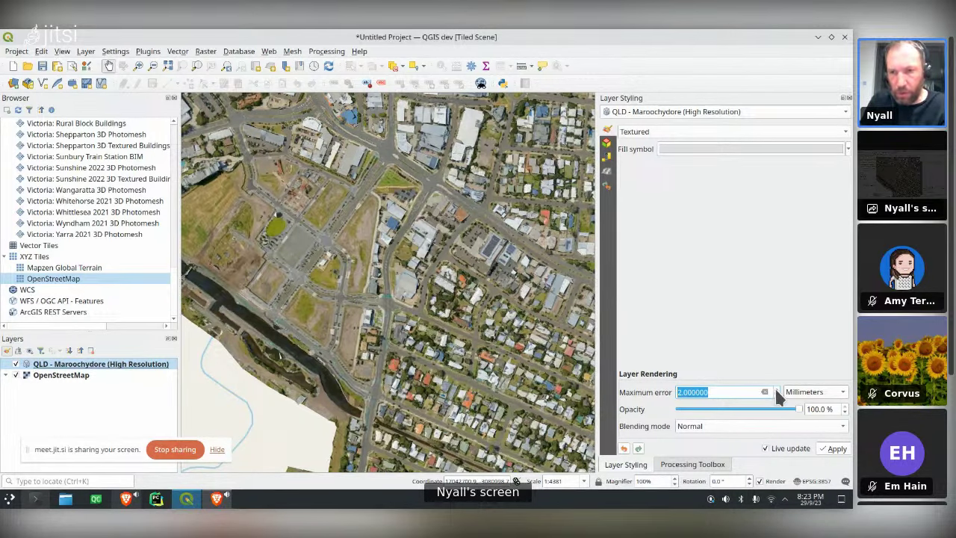
pyautogui.scroll(4, 776, 397)
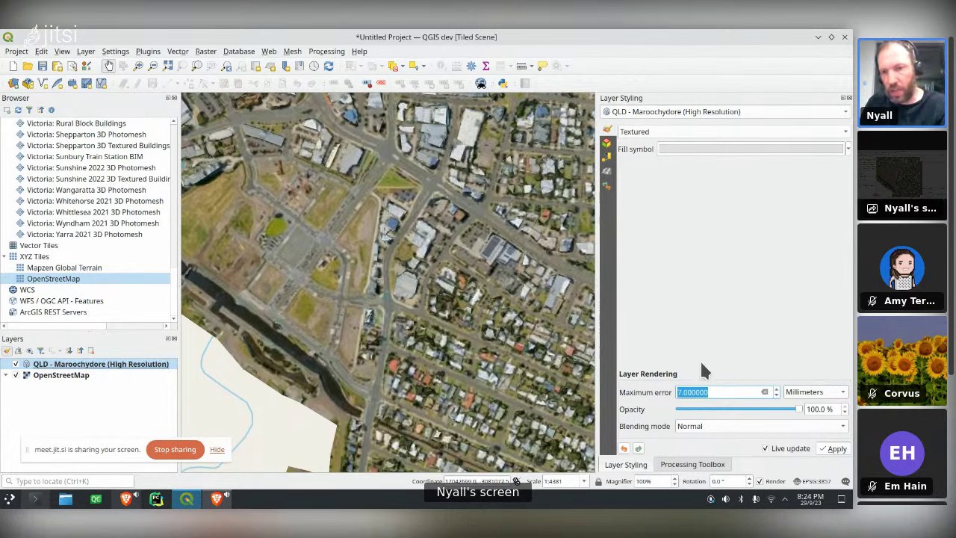
pyautogui.click(722, 391)
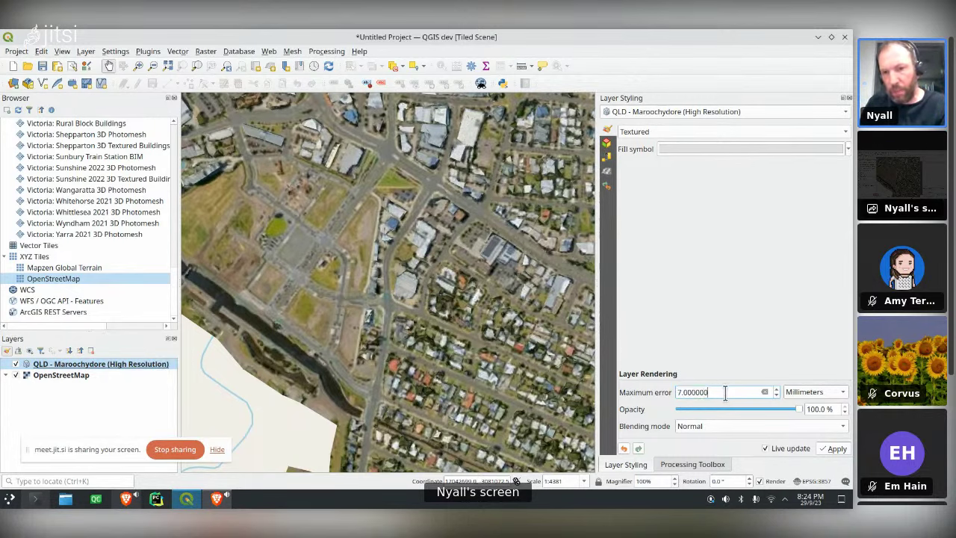
pyautogui.click(776, 395)
pyautogui.click(776, 395)
pyautogui.click(776, 395)
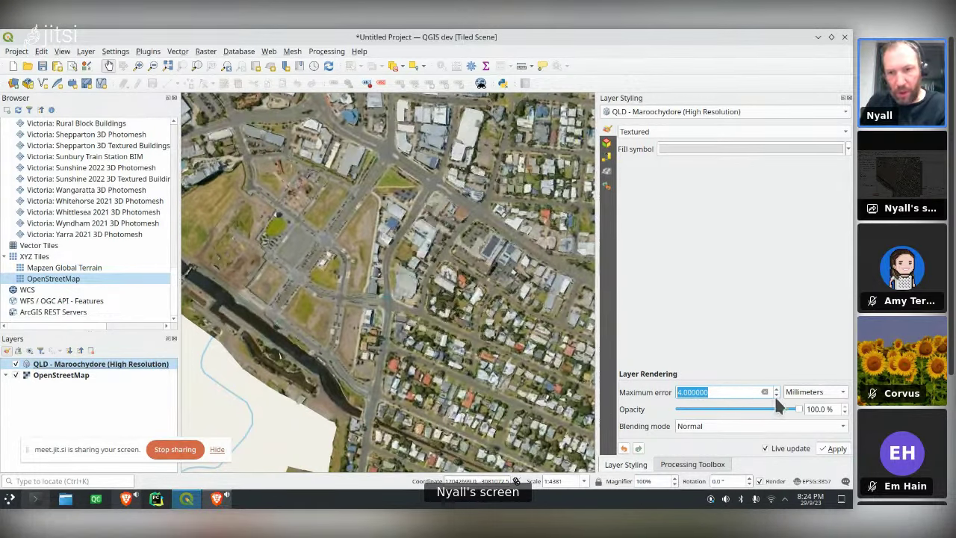
pyautogui.scroll(-1, 776, 392)
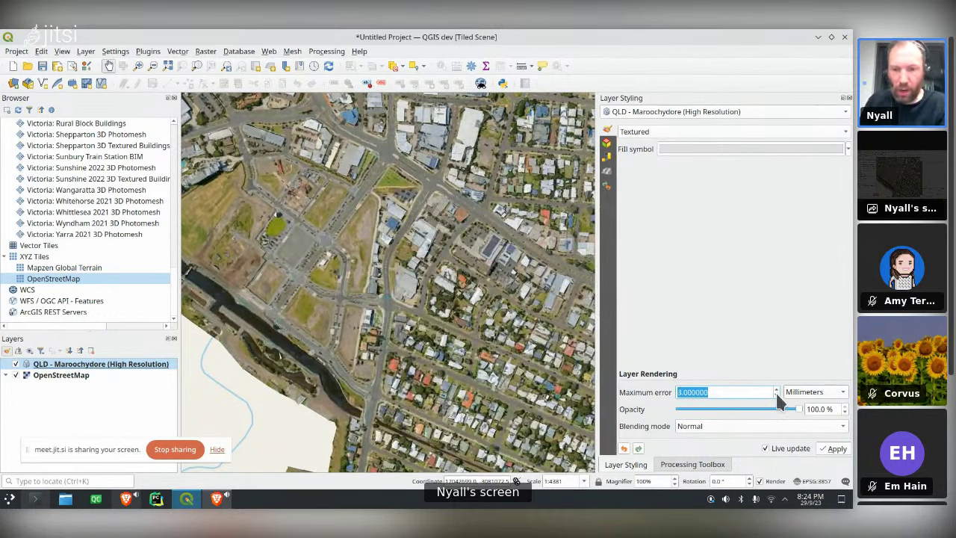
# - Lower the maximum error to 1 mm to compare the rendered detail, and restore it to 3 mm
pyautogui.scroll(-2, 777, 393)
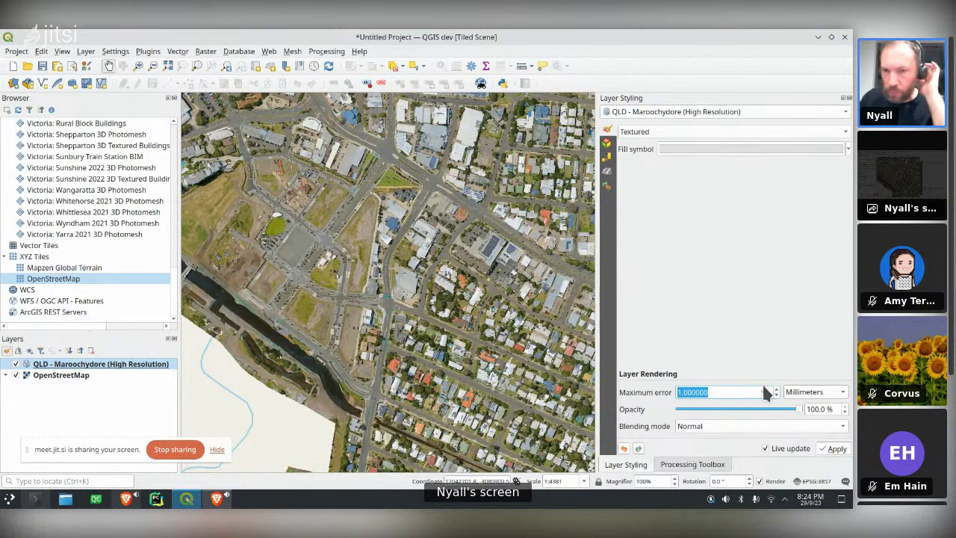
pyautogui.scroll(4, 765, 394)
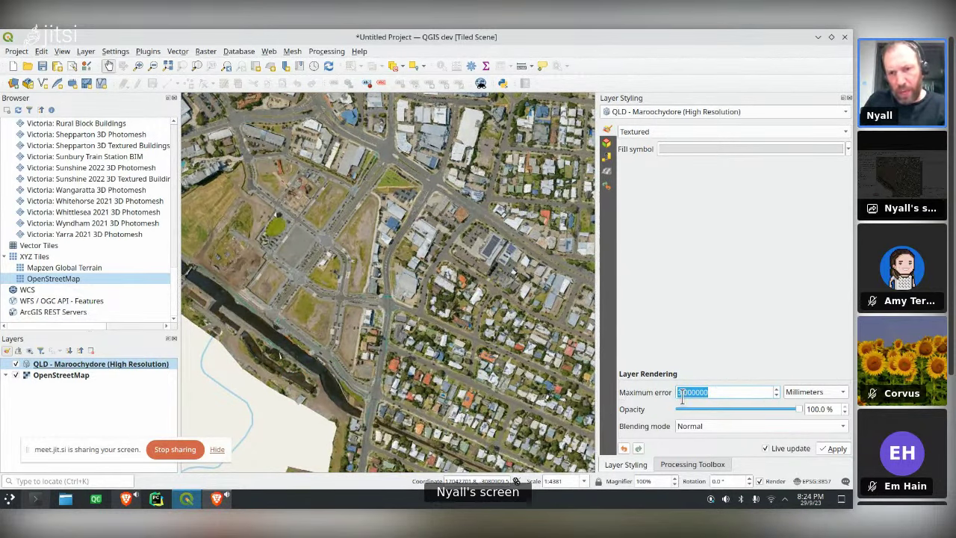
pyautogui.scroll(-2, 687, 394)
pyautogui.click(719, 391)
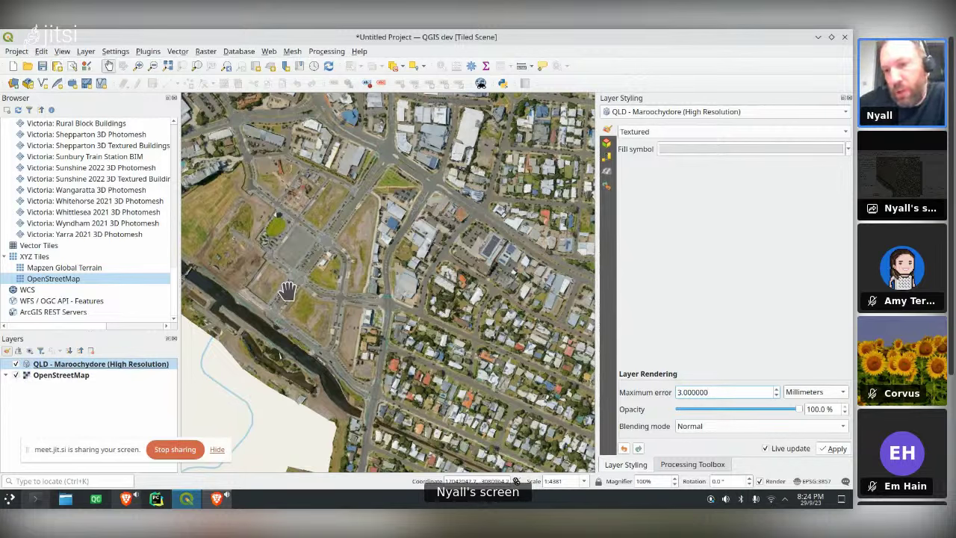
# - Create a new print layout with an automatically generated title and maximize its window
pyautogui.click(72, 66)
pyautogui.click(486, 264)
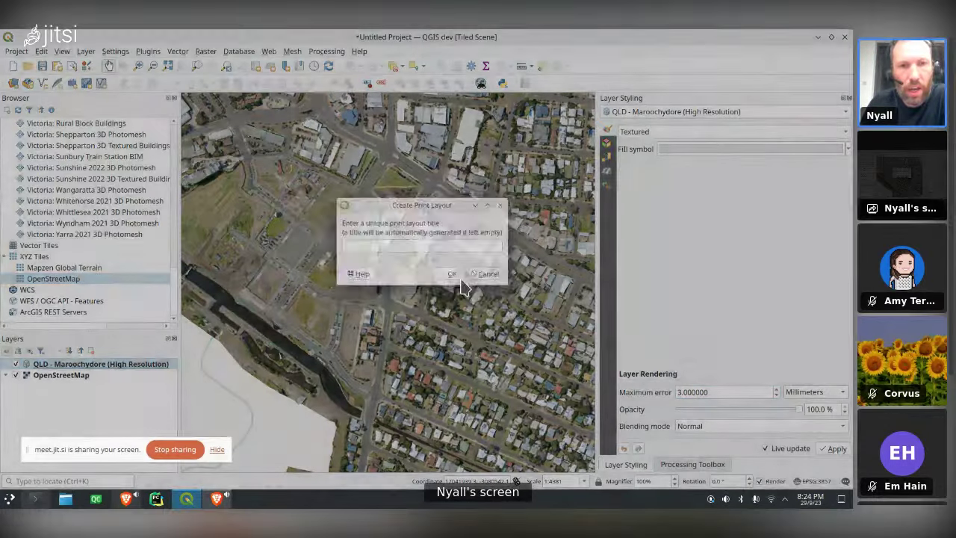
pyautogui.click(452, 274)
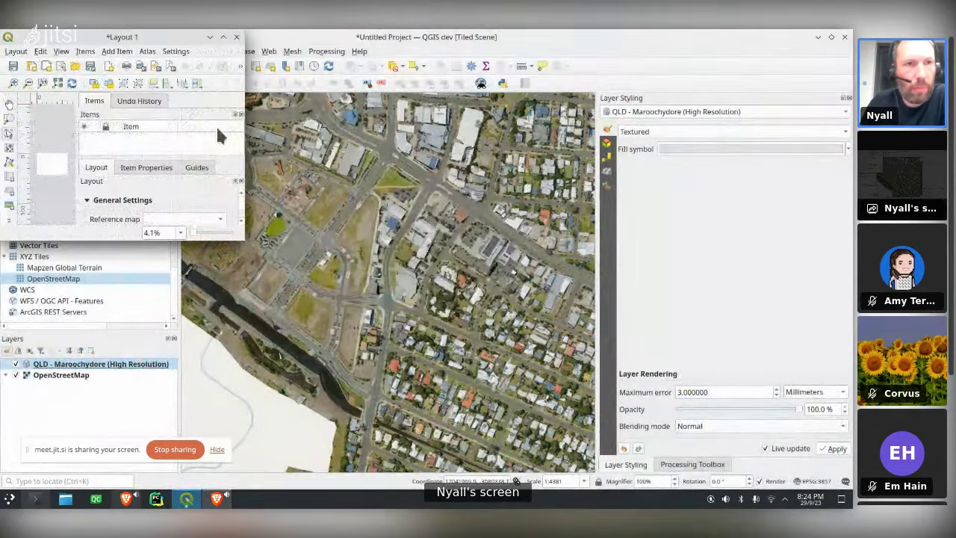
pyautogui.click(224, 37)
# - Add a map of the scene to the layout page, enlarge it towards the page's lower-right corner, and close the layout
pyautogui.click(9, 176)
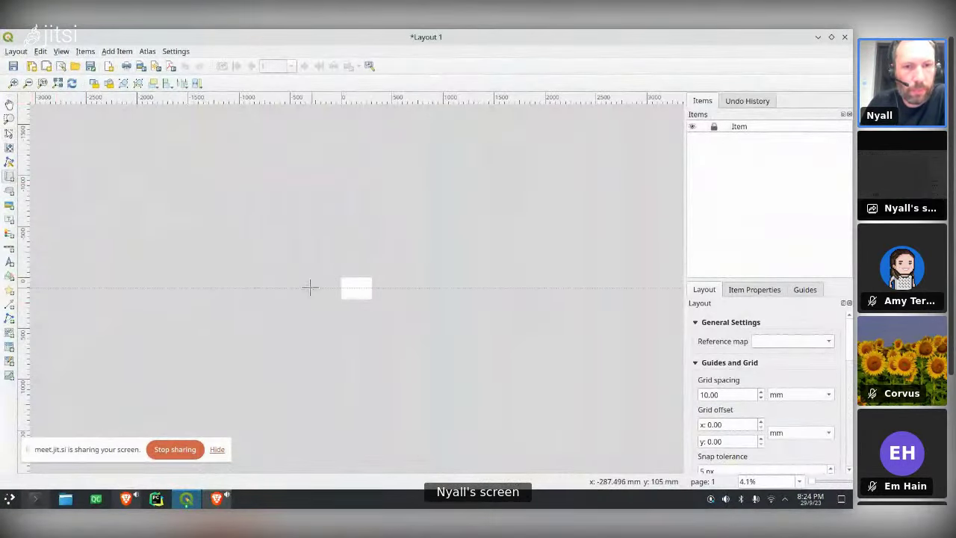
pyautogui.hotkey('ctrl', '0')
pyautogui.moveTo(295, 250); pyautogui.dragTo(395, 315)
pyautogui.scroll(2, 355, 285)
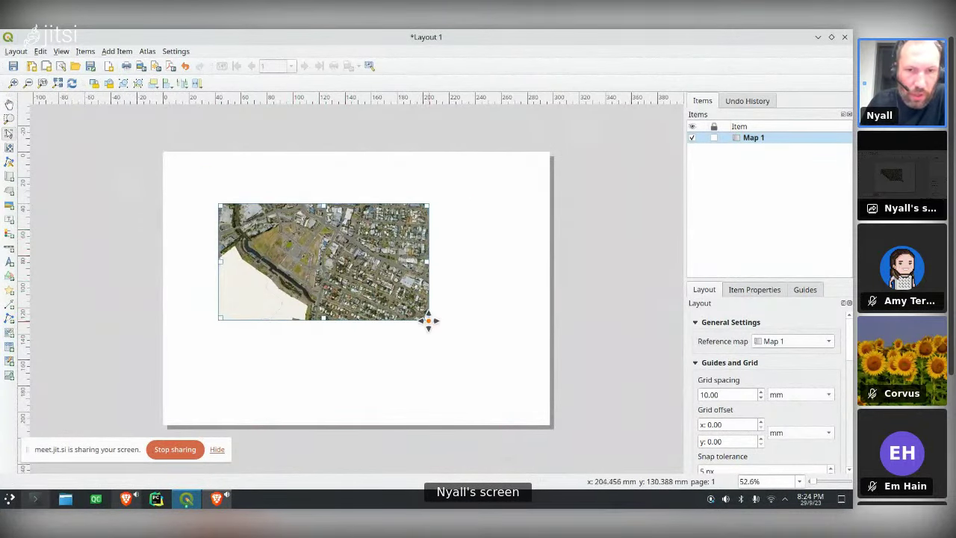
pyautogui.moveTo(428, 319); pyautogui.dragTo(528, 412)
pyautogui.click(844, 36)
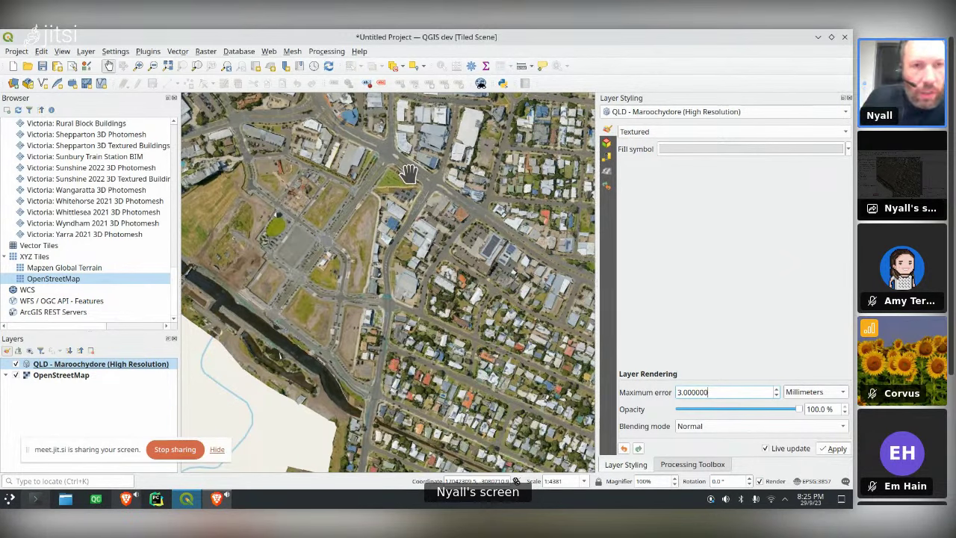
# - Open a new 3D map view of the scene and move its window over the main map
pyautogui.click(270, 64)
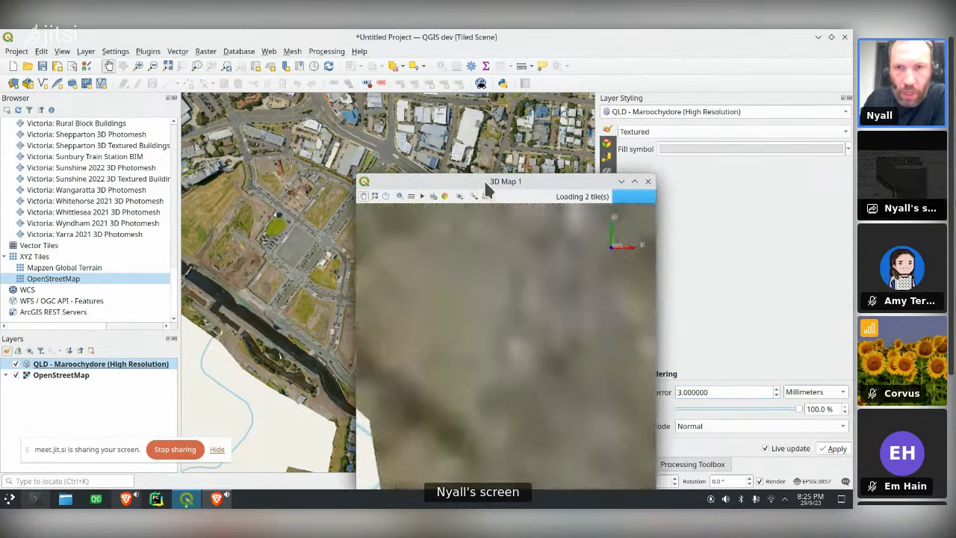
pyautogui.moveTo(484, 179); pyautogui.dragTo(361, 104)
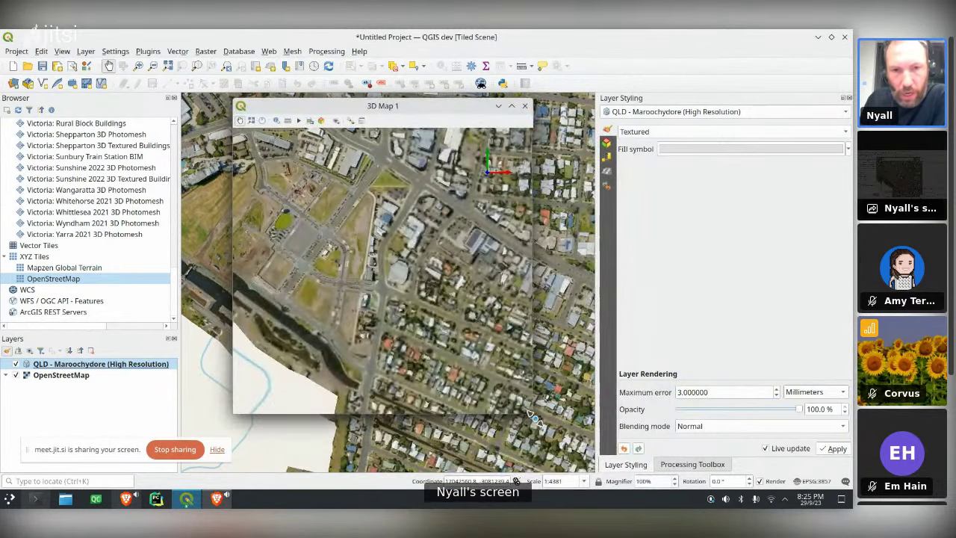
# - Enlarge the 3D map window and orbit the tiled scene to view the city from several oblique angles
pyautogui.moveTo(532, 413); pyautogui.dragTo(650, 456)
pyautogui.moveTo(449, 223); pyautogui.dragTo(537, 368, button='middle')
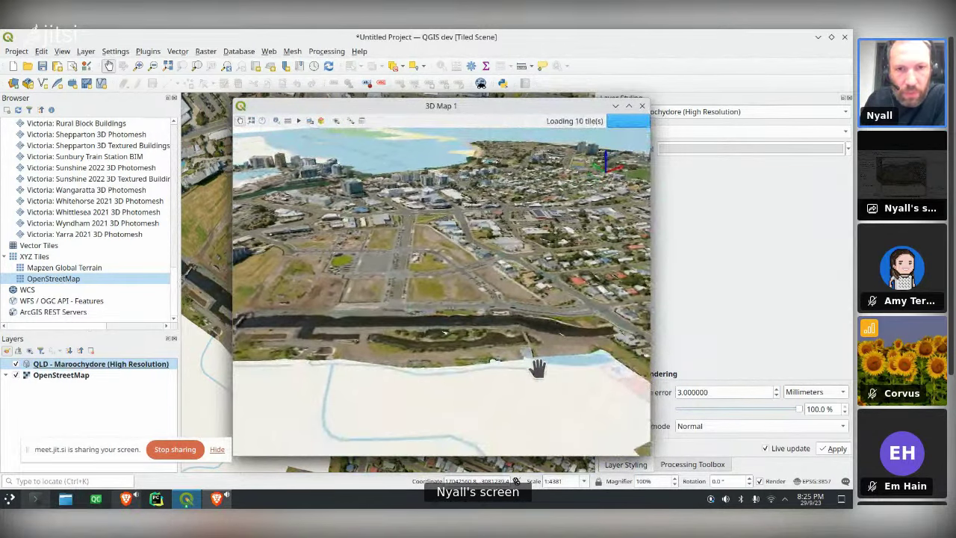
pyautogui.moveTo(538, 367); pyautogui.dragTo(635, 297, button='middle')
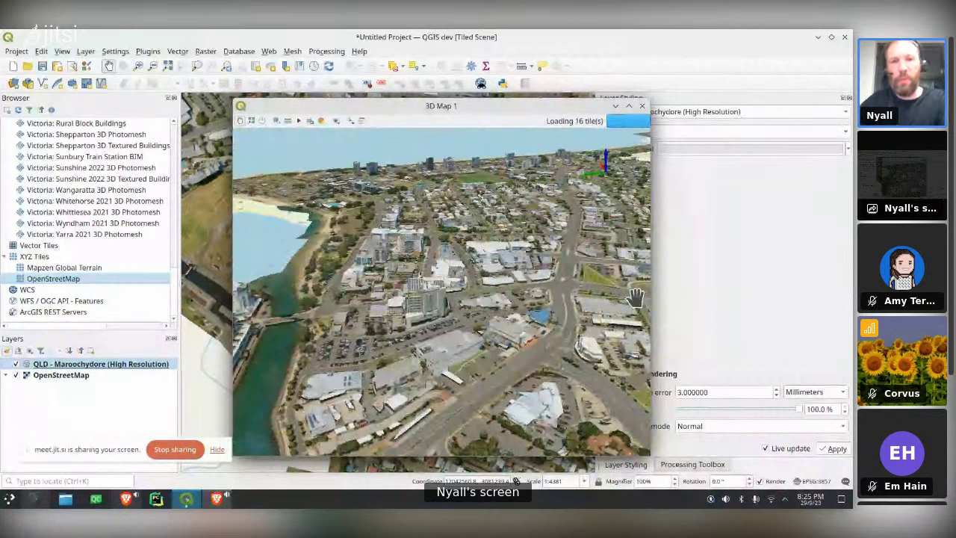
pyautogui.moveTo(635, 297); pyautogui.dragTo(432, 314, button='middle')
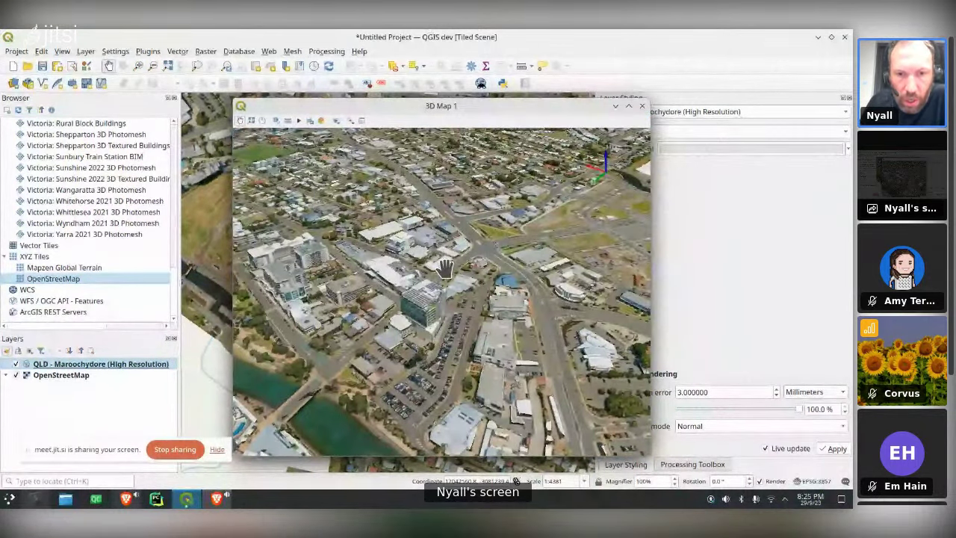
pyautogui.moveTo(445, 268); pyautogui.dragTo(457, 364, button='middle')
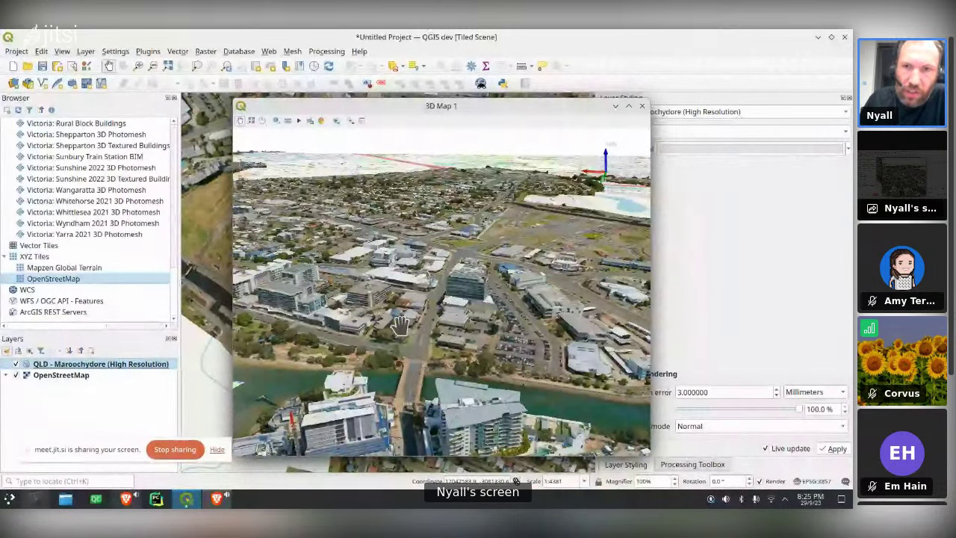
# - Examine the glass office tower and adjoining street at close range and in a wider overview, watching the tile detail
pyautogui.scroll(5, 399, 322)
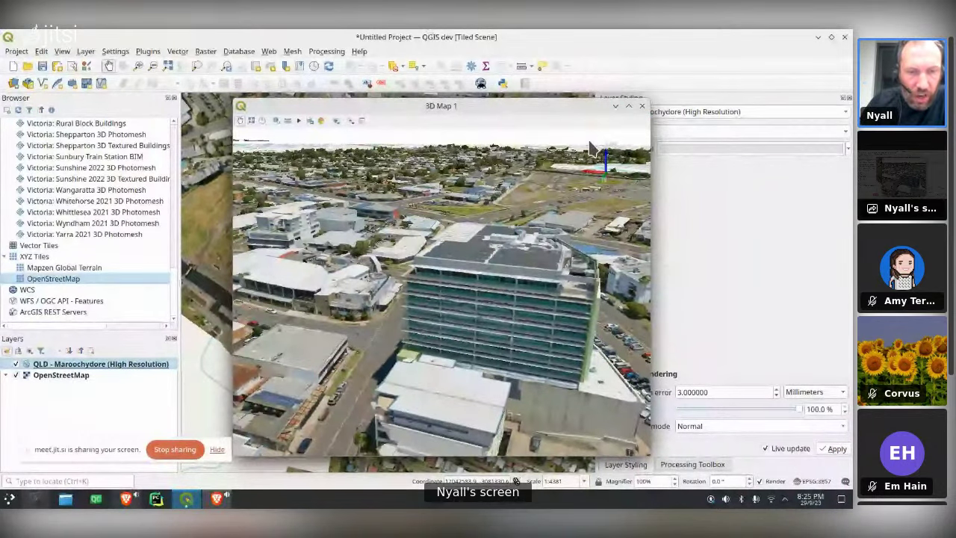
pyautogui.scroll(3, 369, 319)
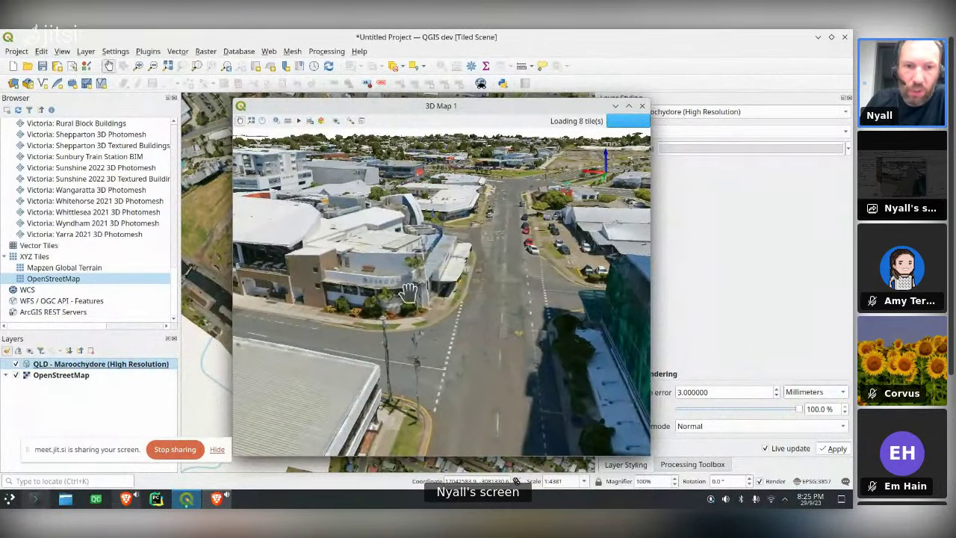
pyautogui.scroll(-3, 388, 300)
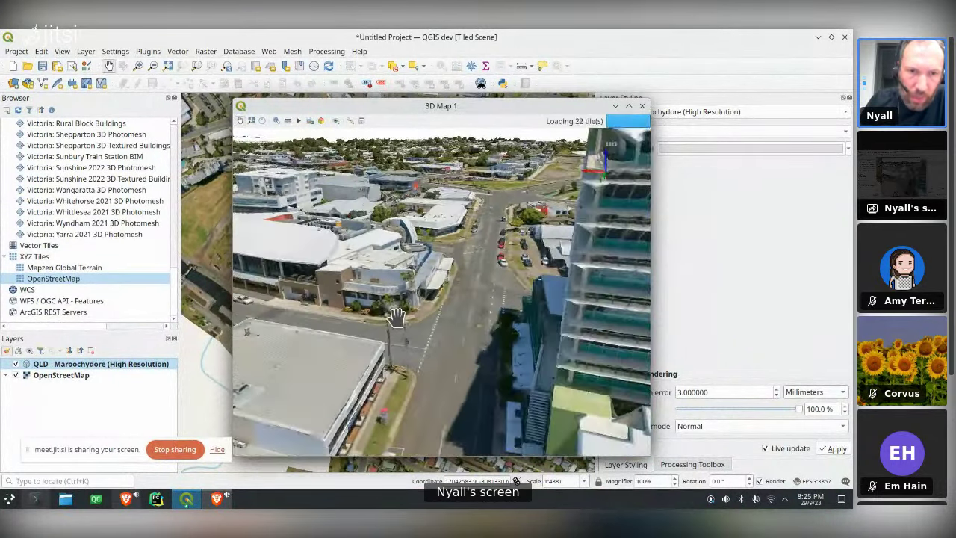
pyautogui.scroll(-2, 403, 305)
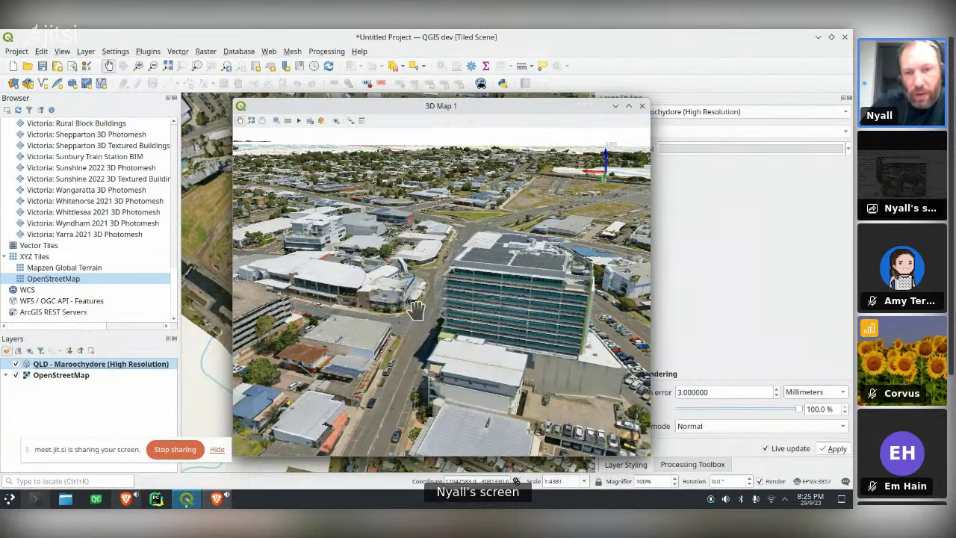
pyautogui.scroll(-2, 404, 308)
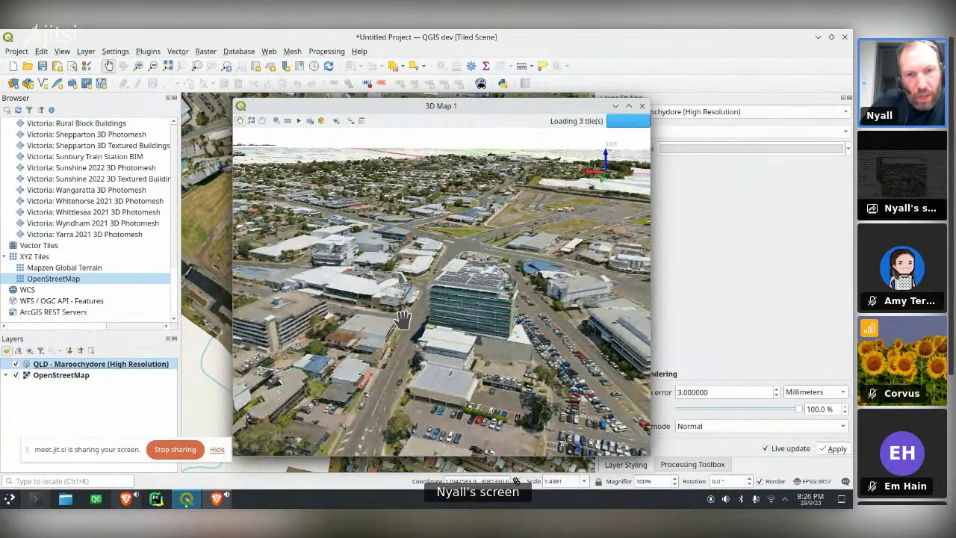
pyautogui.scroll(-2, 403, 310)
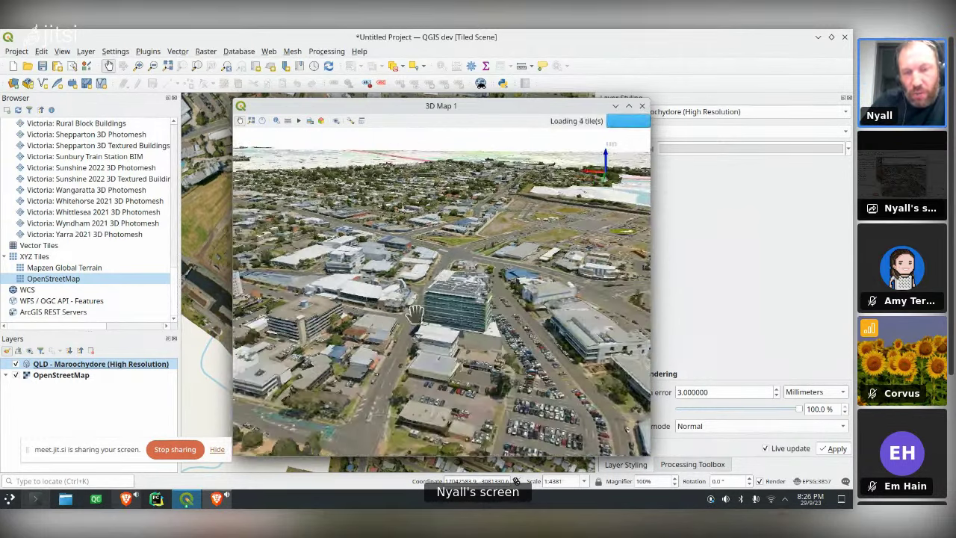
pyautogui.scroll(-2, 390, 312)
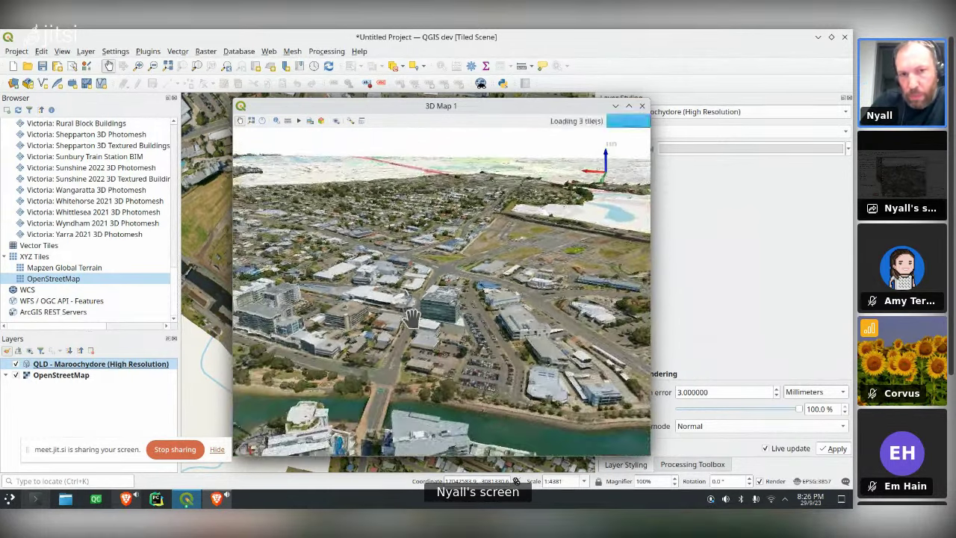
# - Examine the corner building at the road junction close up from different sides, including the surrounding blocks
pyautogui.scroll(3, 403, 314)
pyautogui.scroll(3, 405, 315)
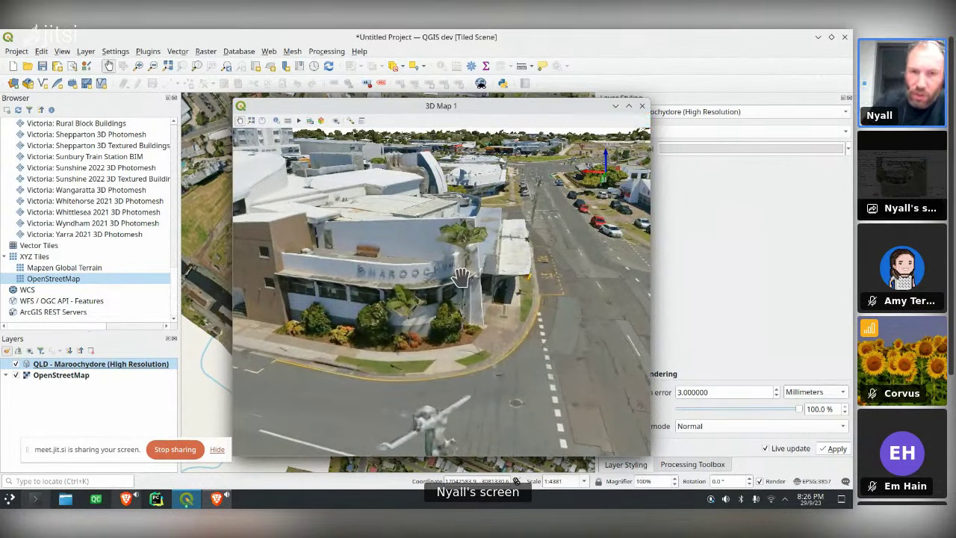
pyautogui.moveTo(462, 311); pyautogui.dragTo(318, 299, button='middle')
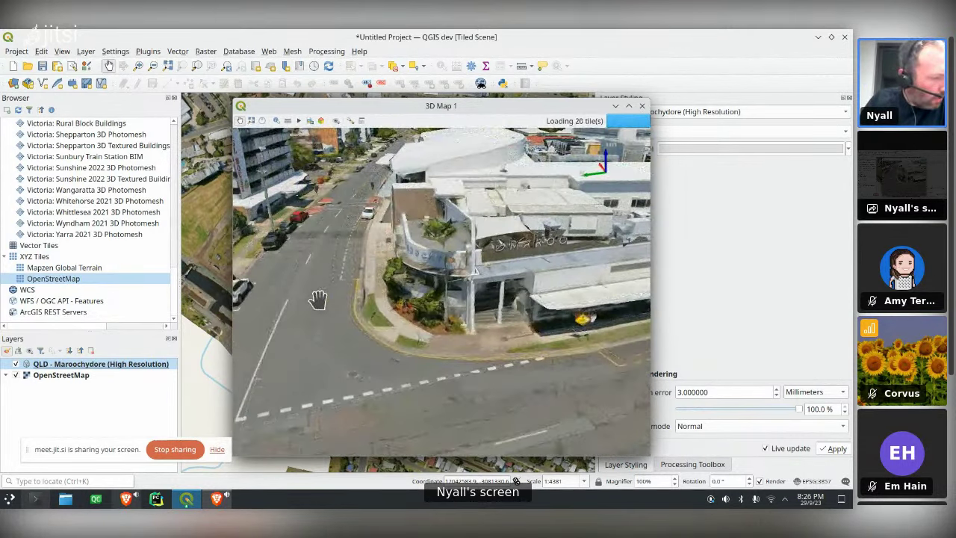
pyautogui.scroll(-4, 319, 298)
pyautogui.moveTo(497, 299); pyautogui.dragTo(426, 313)
pyautogui.scroll(-2, 426, 312)
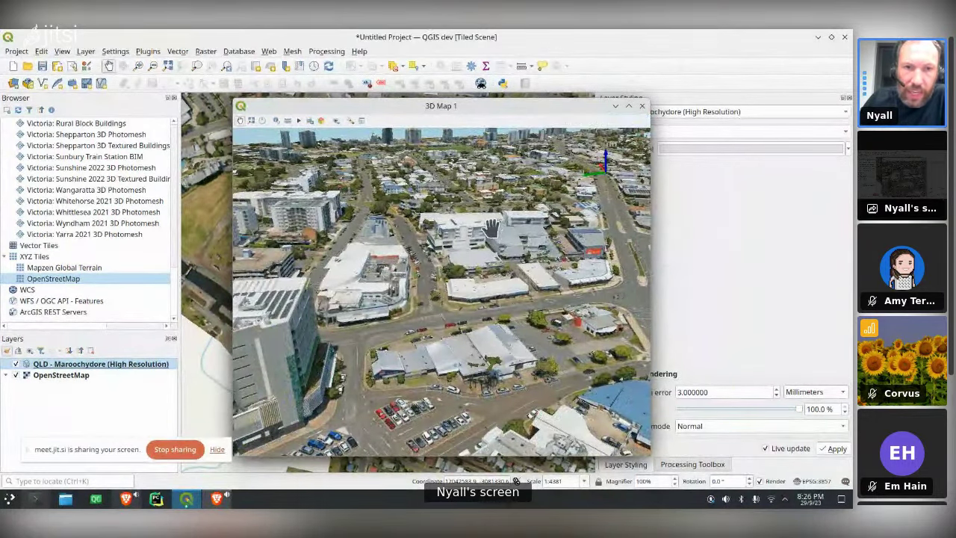
pyautogui.moveTo(490, 227); pyautogui.dragTo(472, 347)
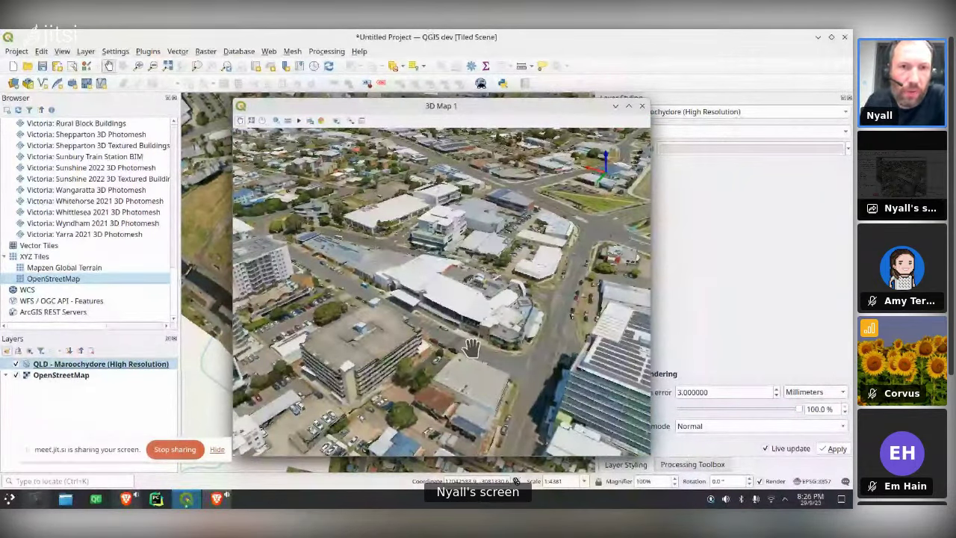
# - Turn on eye dome lighting in the 3D map and inspect its effect on the riverside and town-centre buildings
pyautogui.click(350, 121)
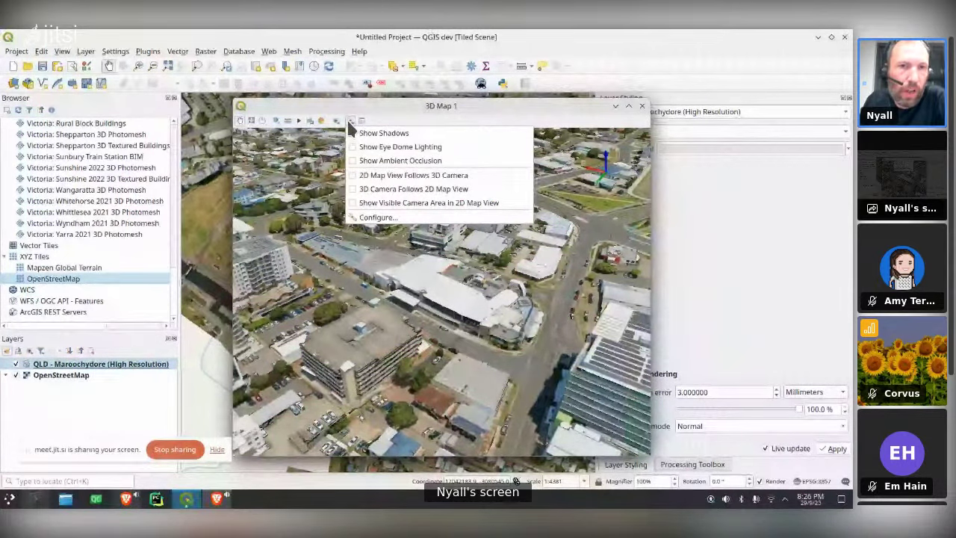
pyautogui.click(395, 146)
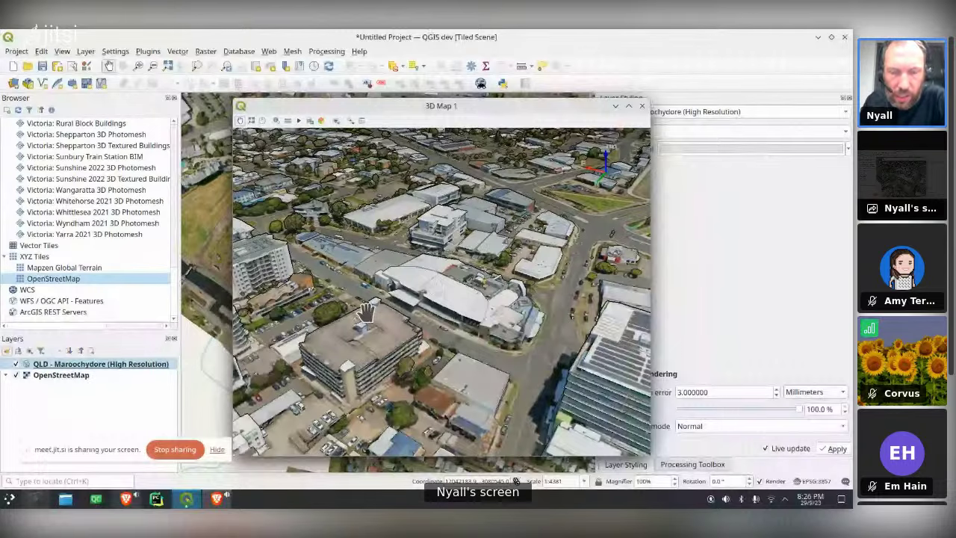
pyautogui.moveTo(366, 312); pyautogui.dragTo(501, 308, button='middle')
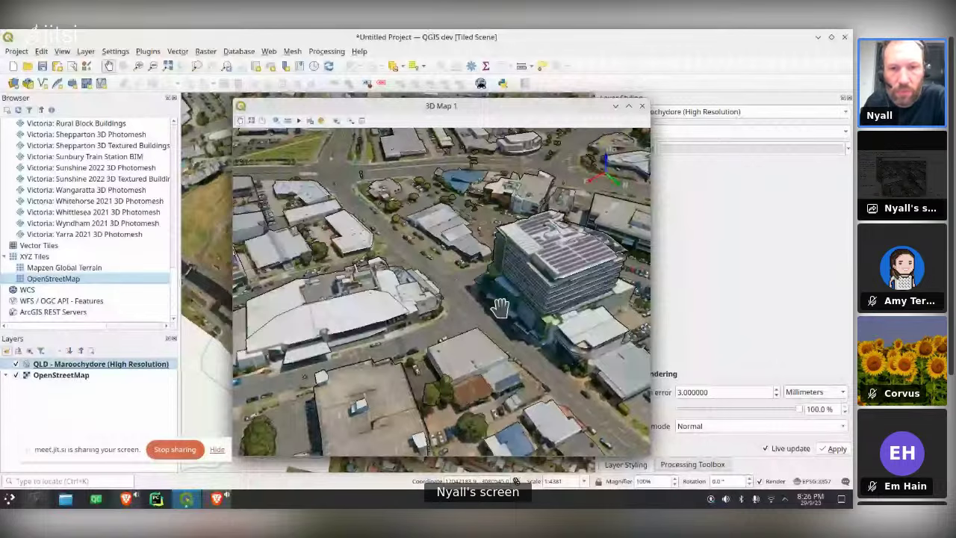
pyautogui.scroll(-5, 500, 307)
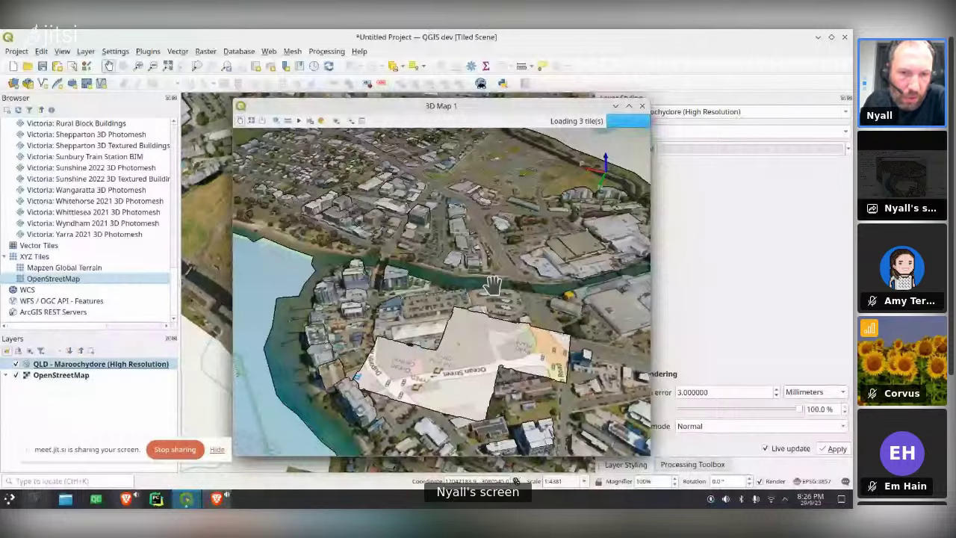
pyautogui.moveTo(492, 285); pyautogui.dragTo(503, 295)
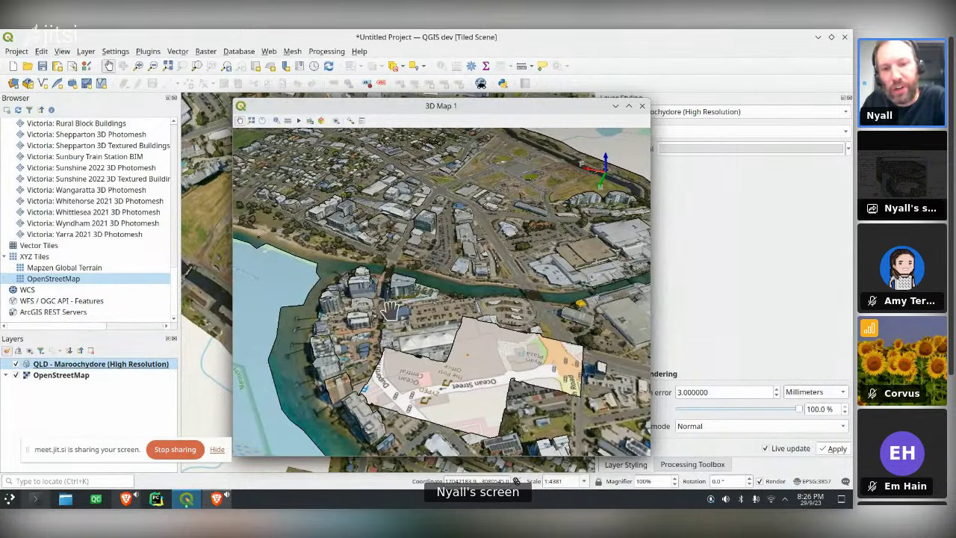
pyautogui.moveTo(384, 311); pyautogui.dragTo(503, 281, button='middle')
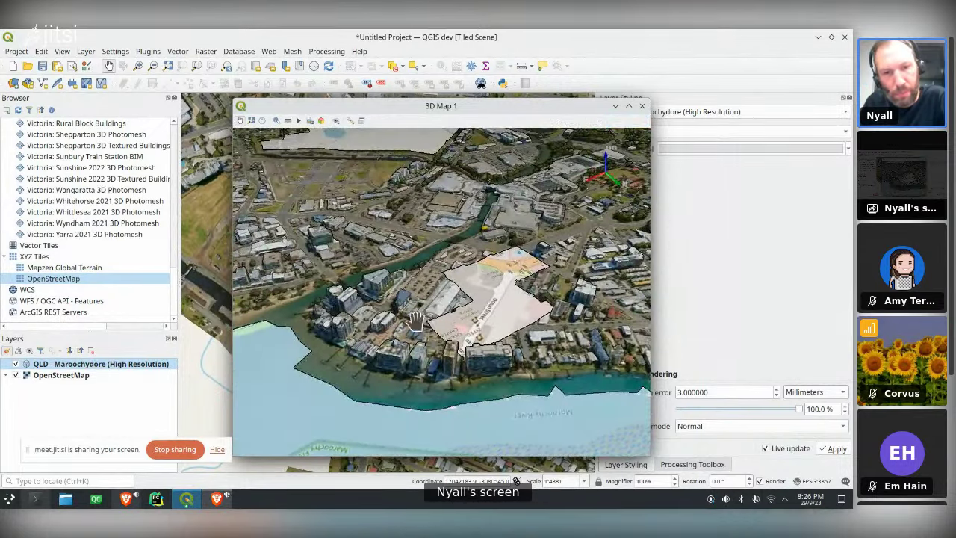
pyautogui.moveTo(419, 321); pyautogui.dragTo(550, 313, button='middle')
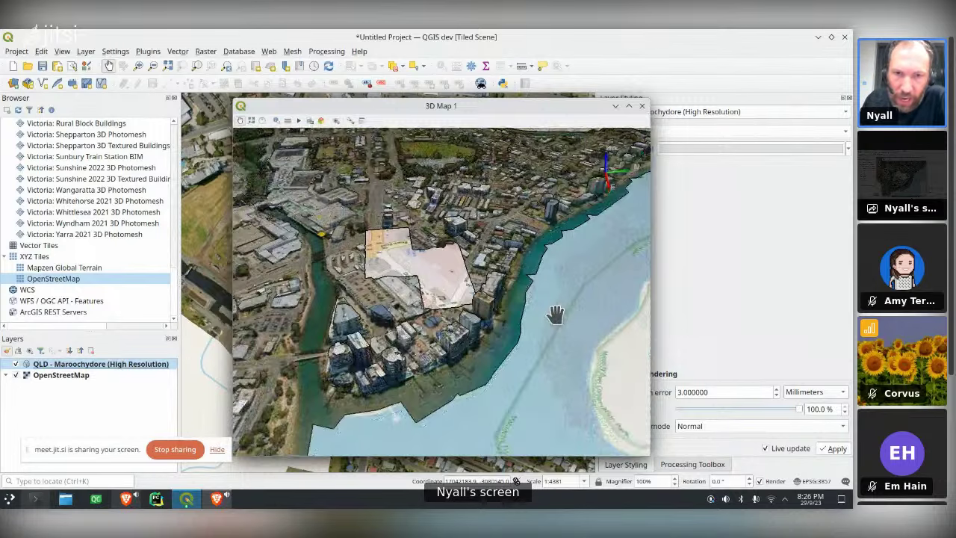
pyautogui.moveTo(555, 314); pyautogui.dragTo(457, 287, button='middle')
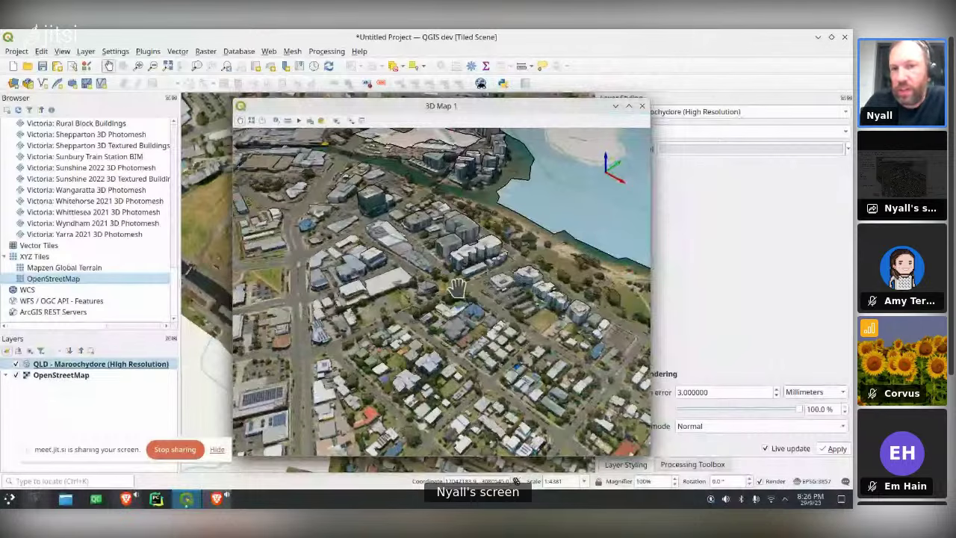
pyautogui.scroll(3, 457, 287)
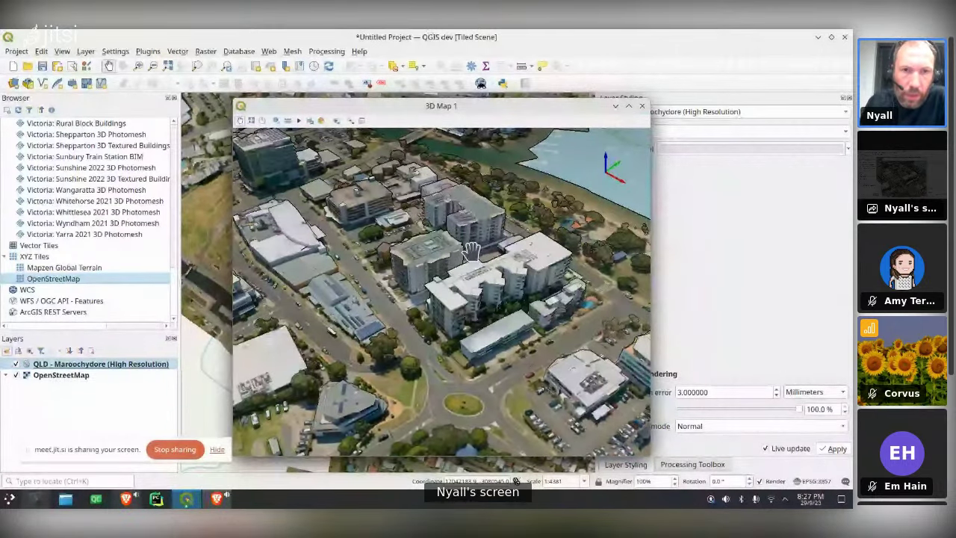
# - Turn on ambient occlusion in the 3D map and inspect its effect on the apartment buildings near the roundabout
pyautogui.click(351, 121)
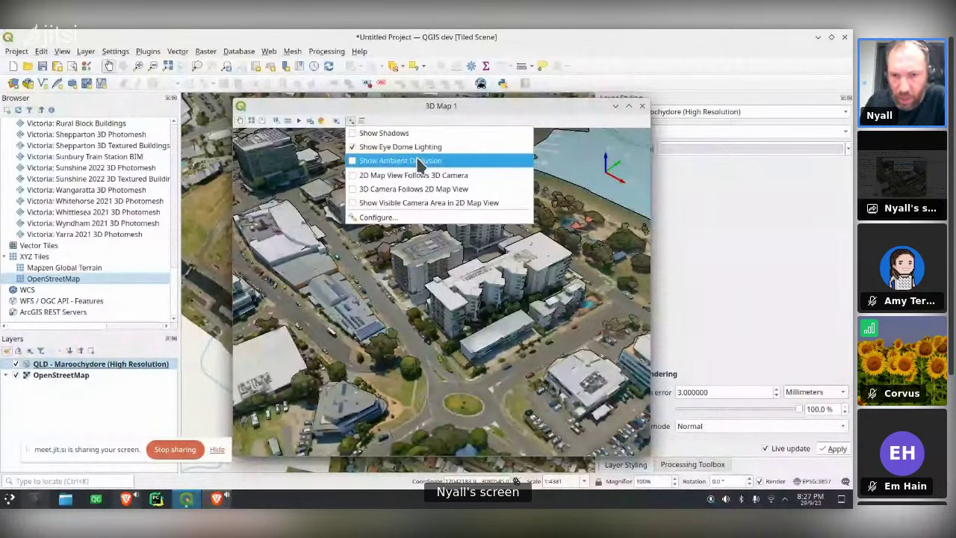
pyautogui.click(419, 162)
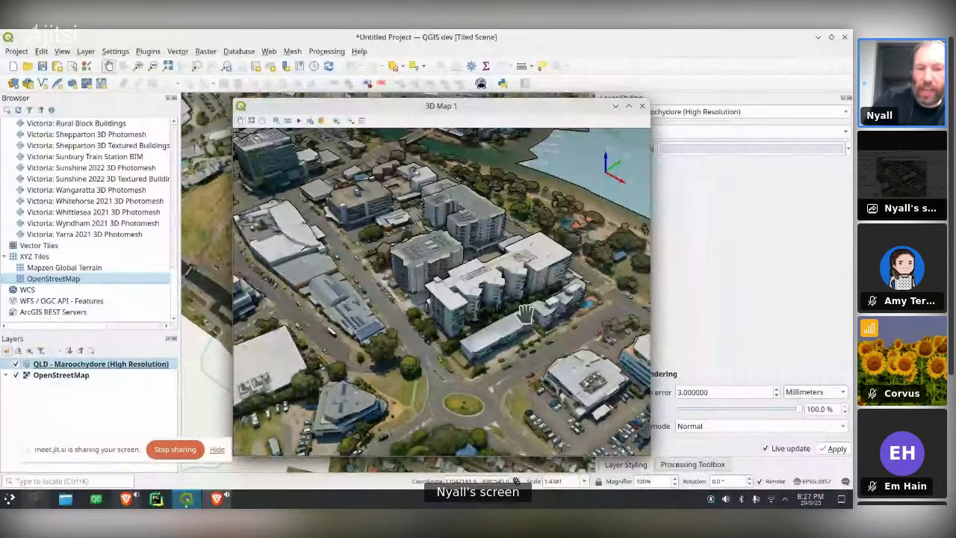
pyautogui.moveTo(526, 312); pyautogui.dragTo(422, 285)
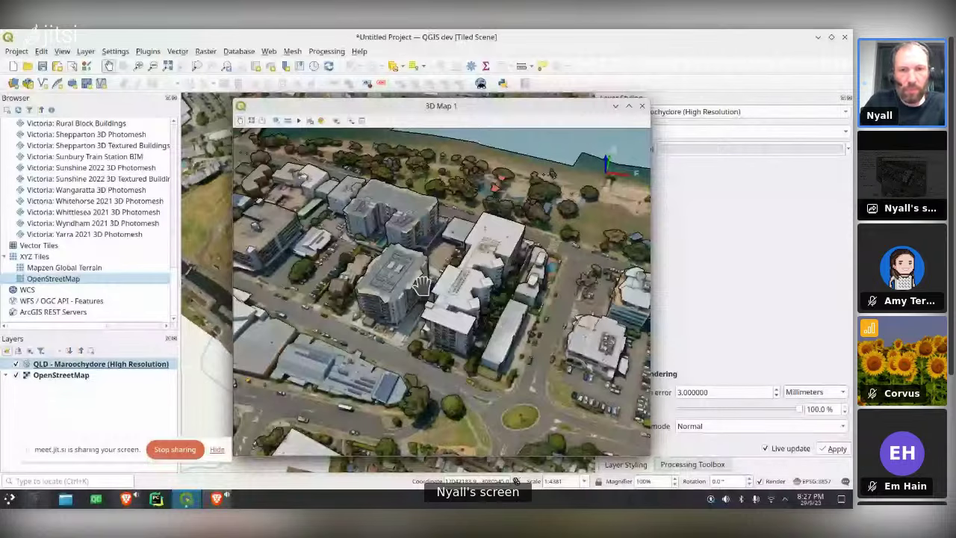
pyautogui.scroll(-3, 422, 285)
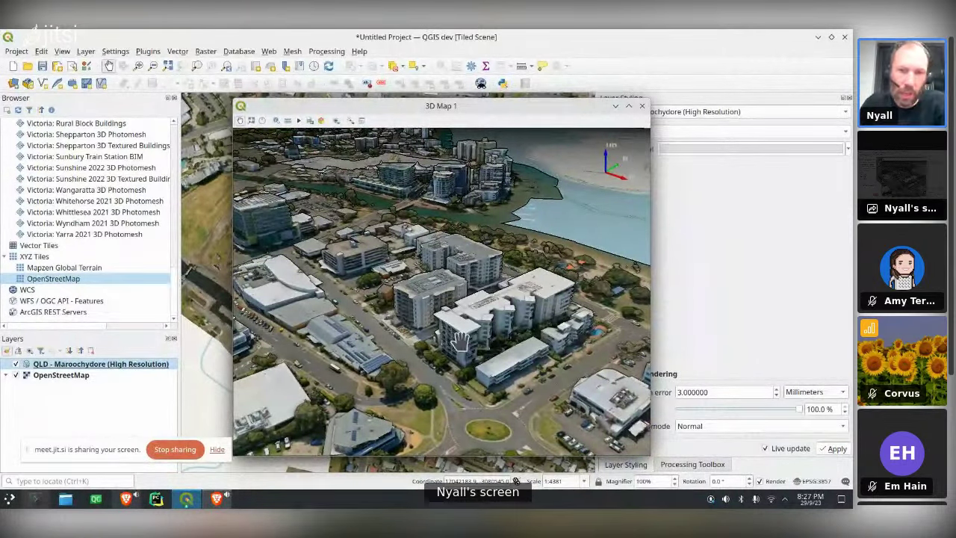
# - Try showing shadows in the 3D map and turn them off again
pyautogui.click(350, 121)
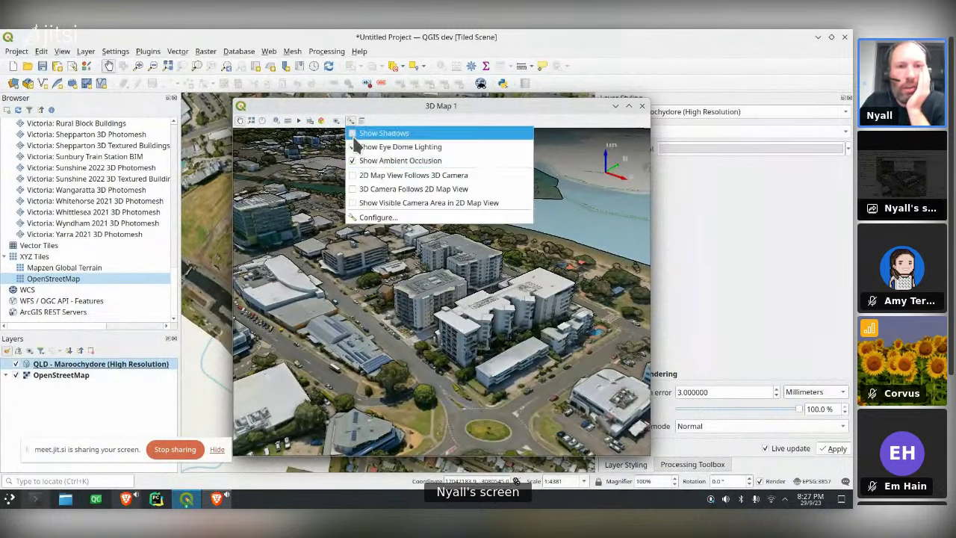
pyautogui.click(399, 133)
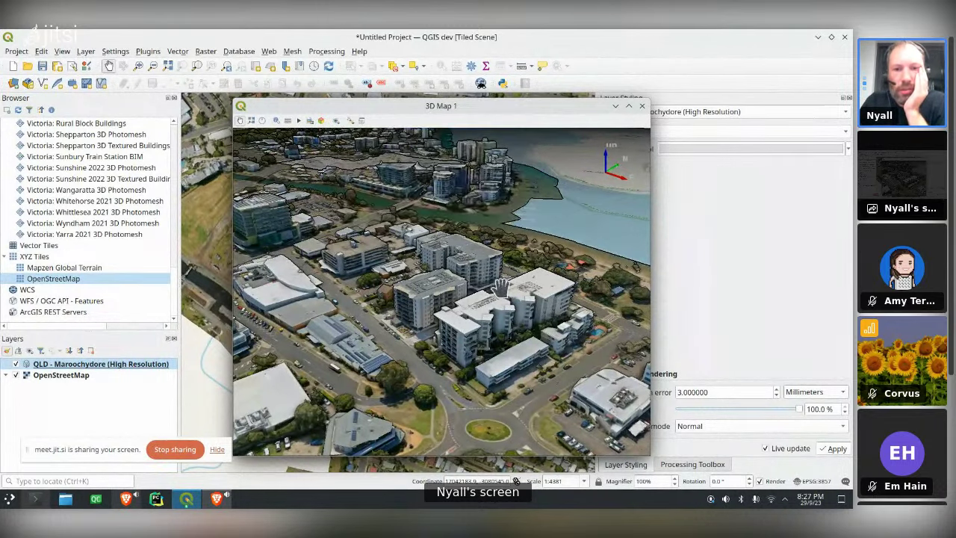
pyautogui.click(350, 120)
pyautogui.click(357, 133)
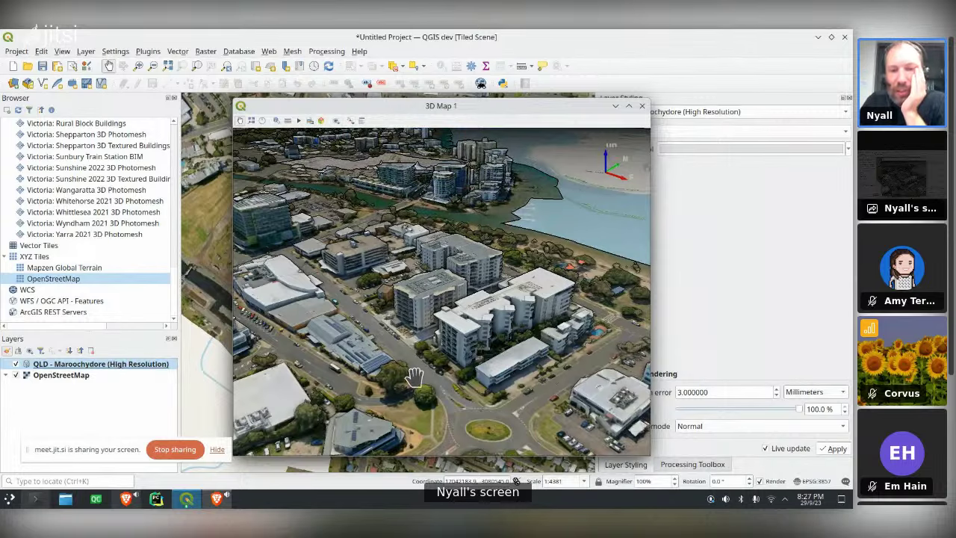
# - Inspect the trees and buildings beside the roundabout up close and turn on shadows in the 3D map
pyautogui.moveTo(402, 407); pyautogui.dragTo(510, 325)
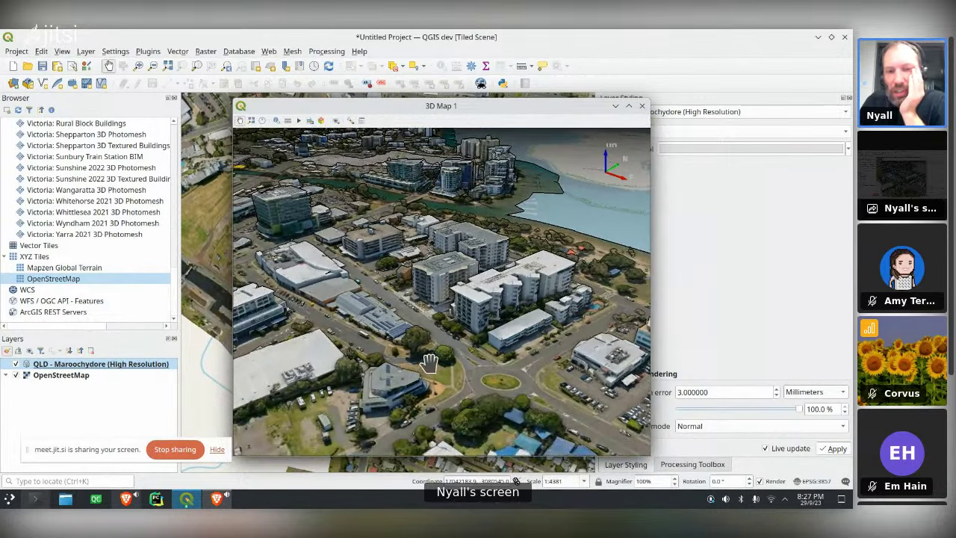
pyautogui.moveTo(509, 345); pyautogui.dragTo(497, 320, button='middle')
pyautogui.moveTo(471, 347); pyautogui.dragTo(470, 302)
pyautogui.scroll(6, 469, 303)
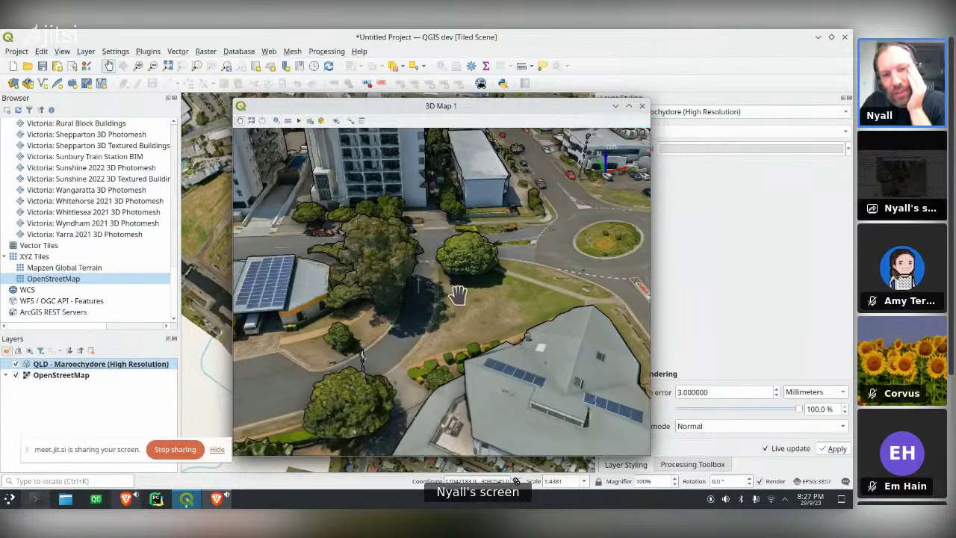
pyautogui.scroll(-4, 422, 313)
pyautogui.click(351, 121)
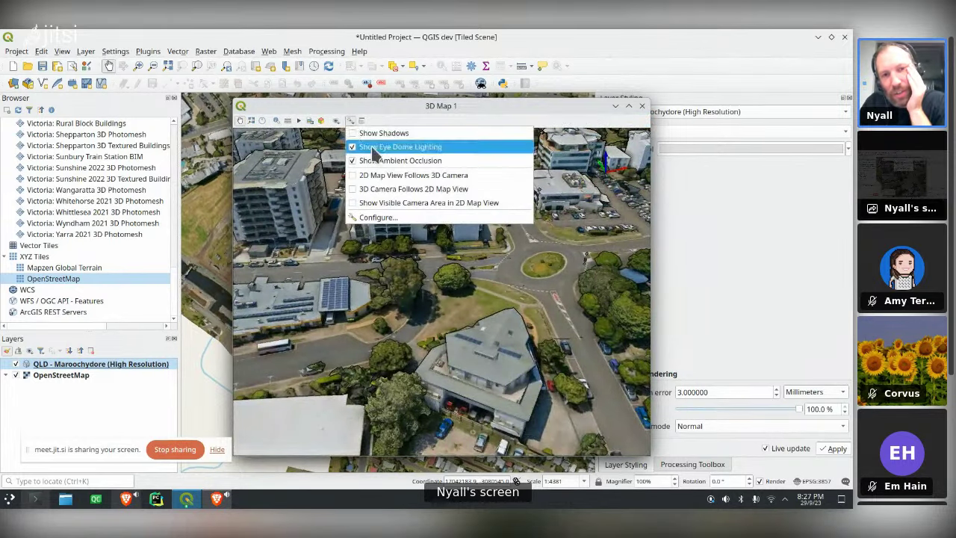
pyautogui.click(402, 132)
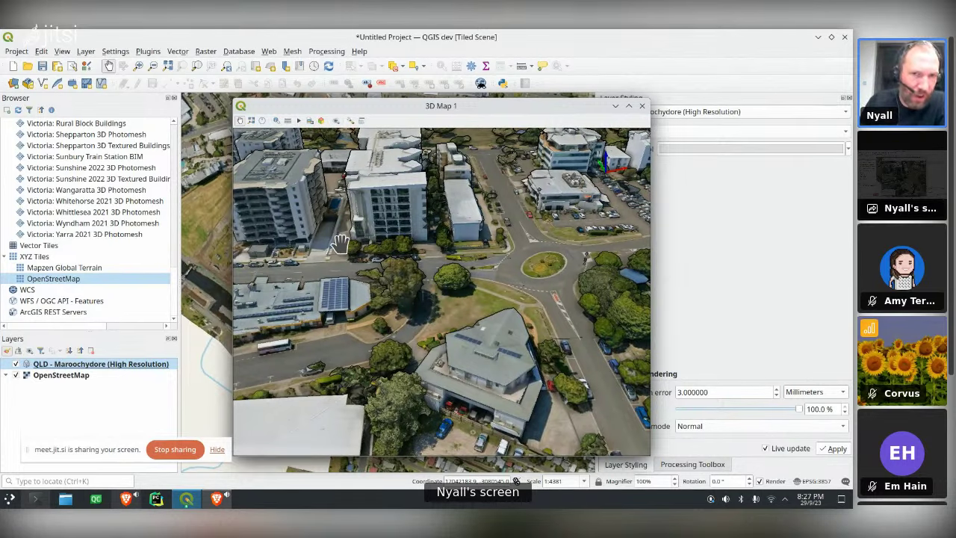
# - Try toggling shadows in the 3D map over the apartment blocks and roundabout, and switch the setting back
pyautogui.scroll(5, 340, 243)
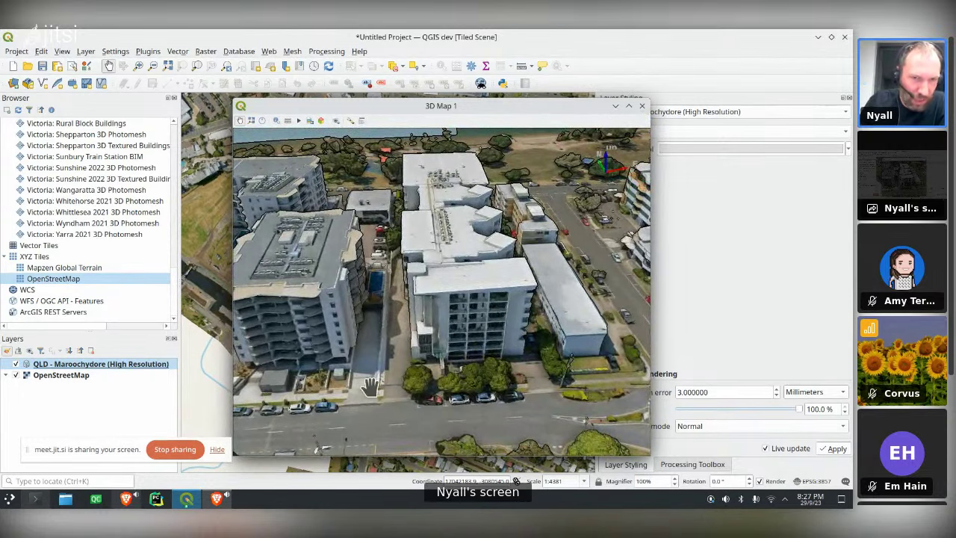
pyautogui.moveTo(371, 387); pyautogui.dragTo(462, 354, button='middle')
pyautogui.scroll(-4, 462, 354)
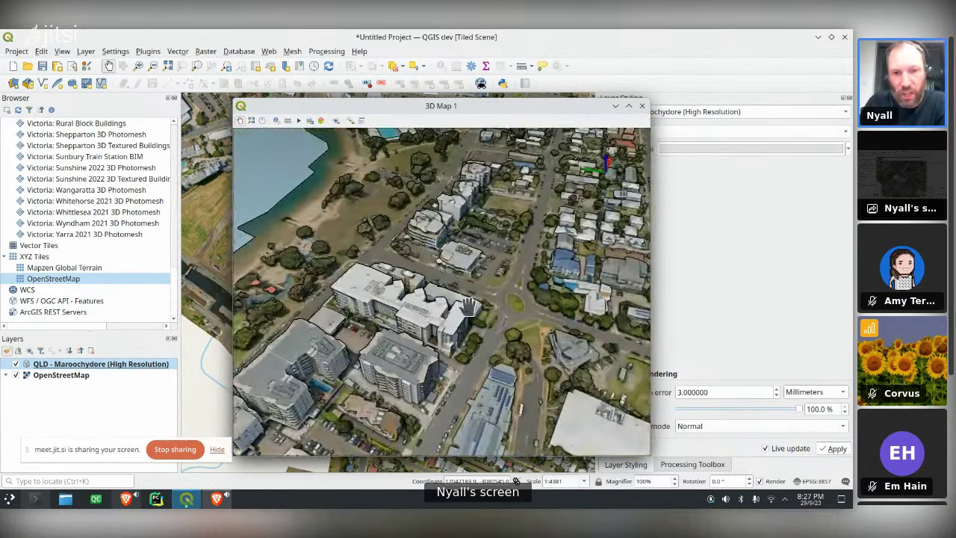
pyautogui.moveTo(516, 205); pyautogui.dragTo(472, 260)
pyautogui.click(351, 121)
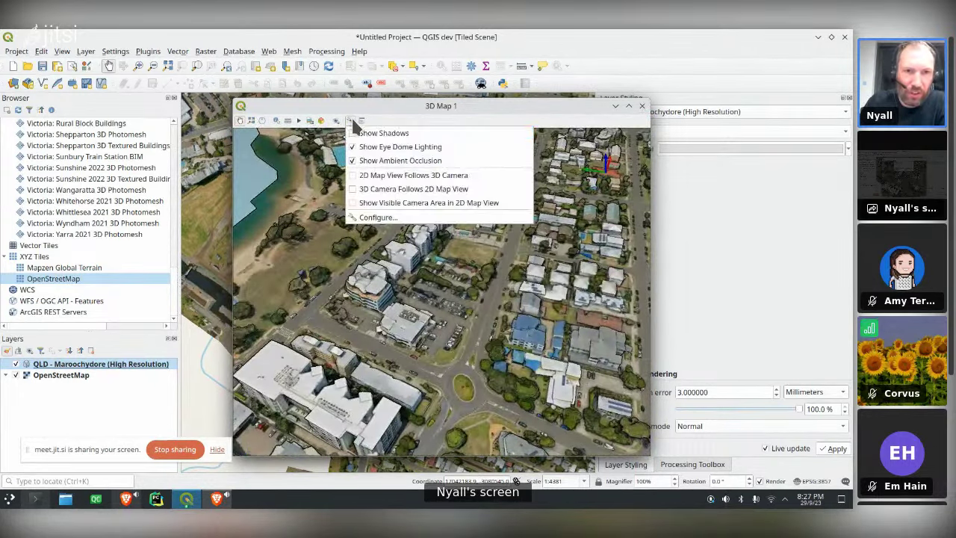
pyautogui.click(366, 133)
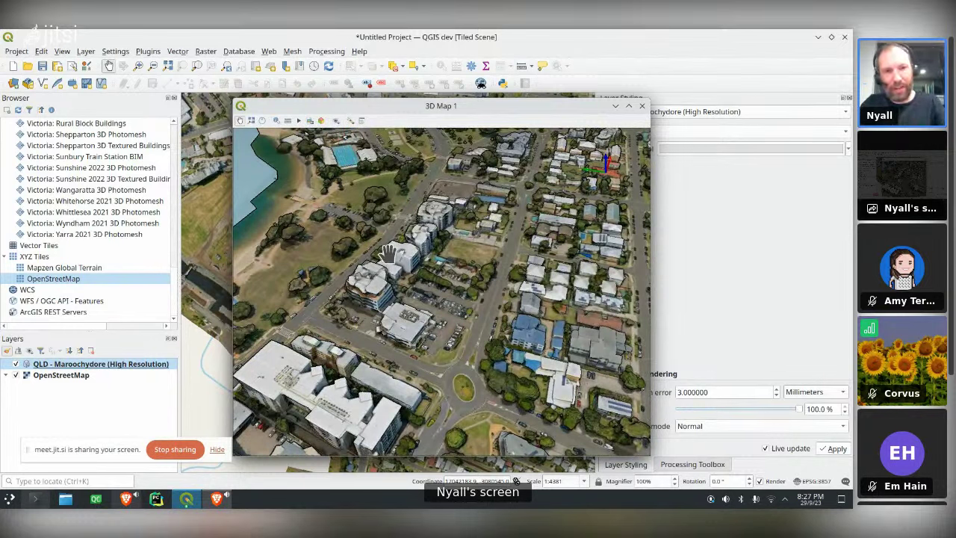
pyautogui.click(353, 122)
pyautogui.click(359, 133)
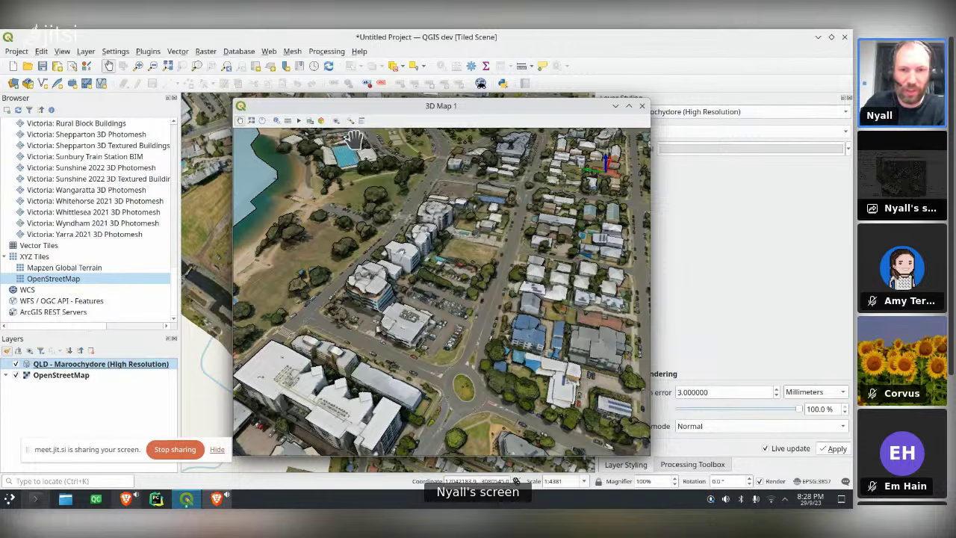
# - Measure the 3D distance across the residential street from the apartment building to the roof of the house with solar panels
pyautogui.moveTo(438, 294)
pyautogui.mouseDown()
pyautogui.moveTo(443, 358)
pyautogui.moveTo(443, 278)
pyautogui.mouseUp()
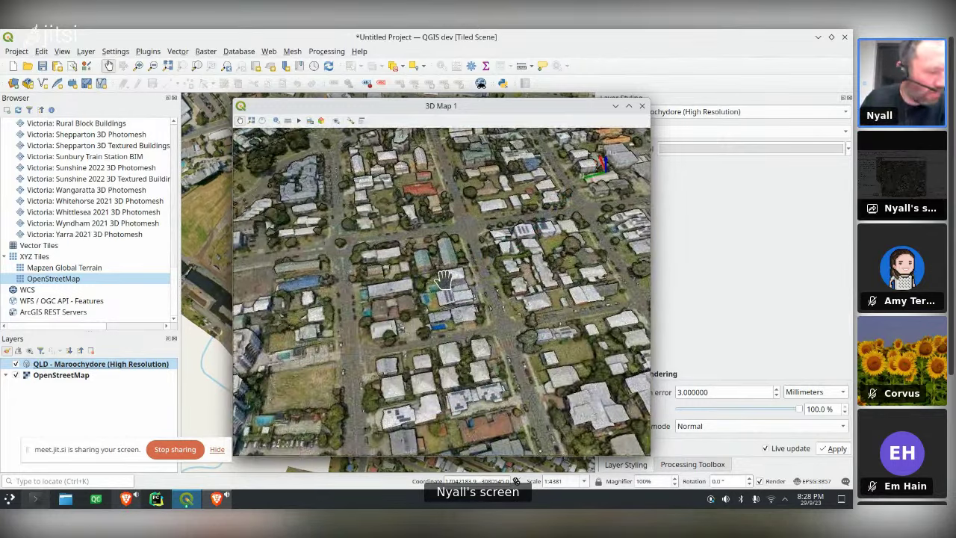
pyautogui.moveTo(473, 315); pyautogui.dragTo(572, 337, button='middle')
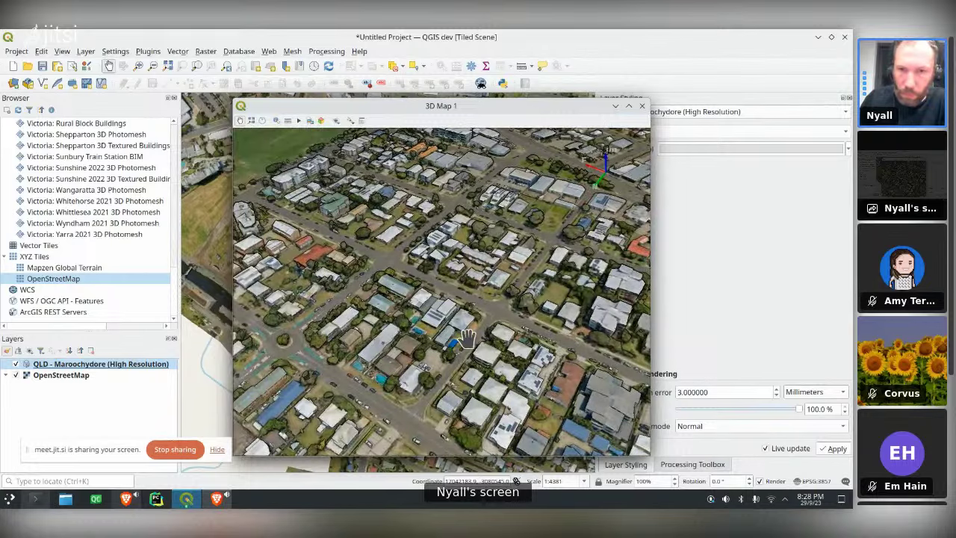
pyautogui.scroll(6, 481, 340)
pyautogui.moveTo(487, 343); pyautogui.dragTo(701, 355, button='middle')
pyautogui.moveTo(540, 271); pyautogui.dragTo(460, 368)
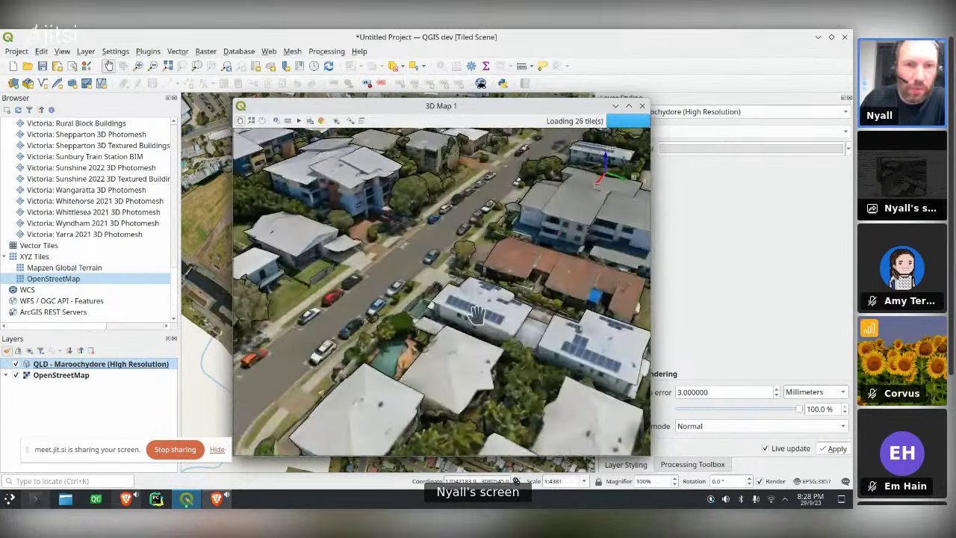
pyautogui.moveTo(442, 260); pyautogui.dragTo(475, 333)
pyautogui.click(289, 122)
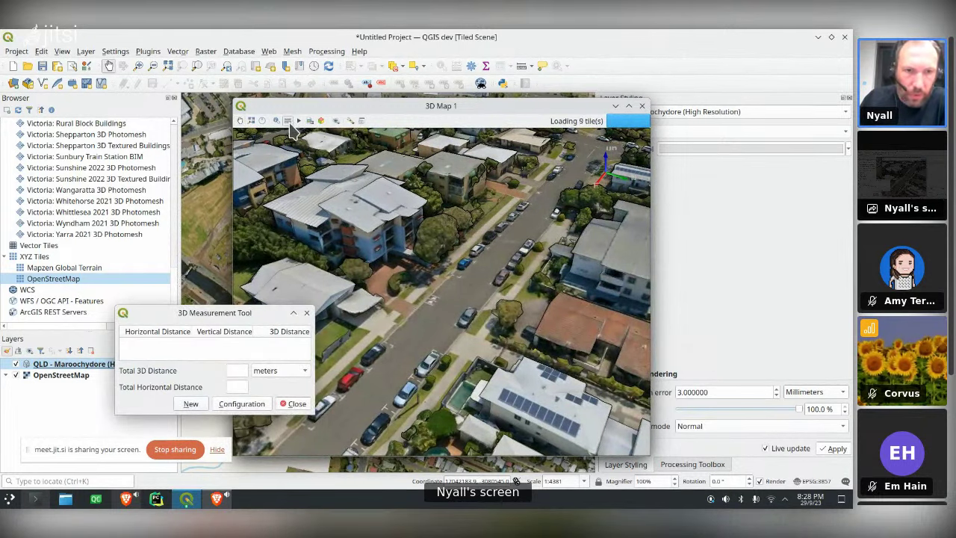
pyautogui.moveTo(223, 314); pyautogui.dragTo(195, 305)
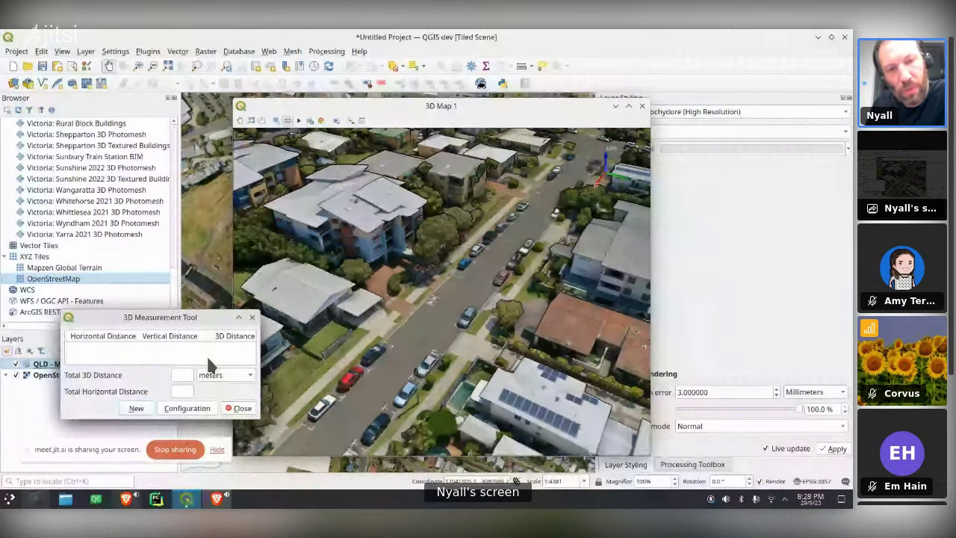
pyautogui.click(363, 222)
pyautogui.click(521, 359)
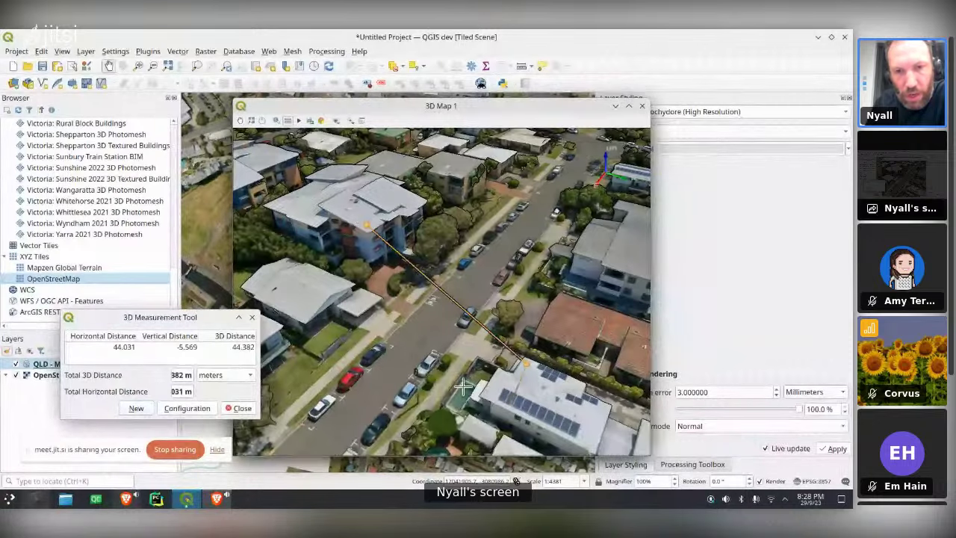
# - Inspect the measurement line across the street from several low viewing angles and from farther away
pyautogui.moveTo(473, 377); pyautogui.dragTo(519, 451, button='middle')
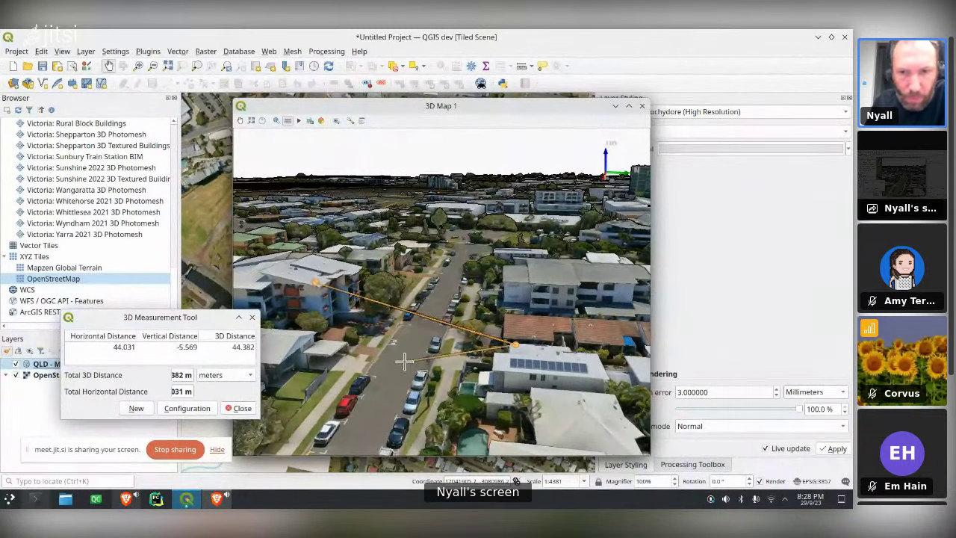
pyautogui.moveTo(403, 362); pyautogui.dragTo(769, 354, button='middle')
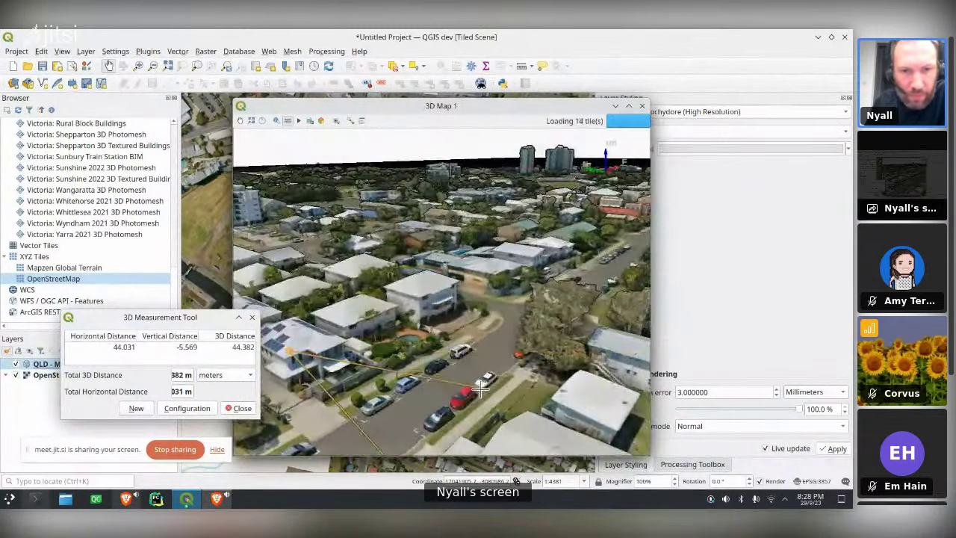
pyautogui.scroll(-3, 519, 286)
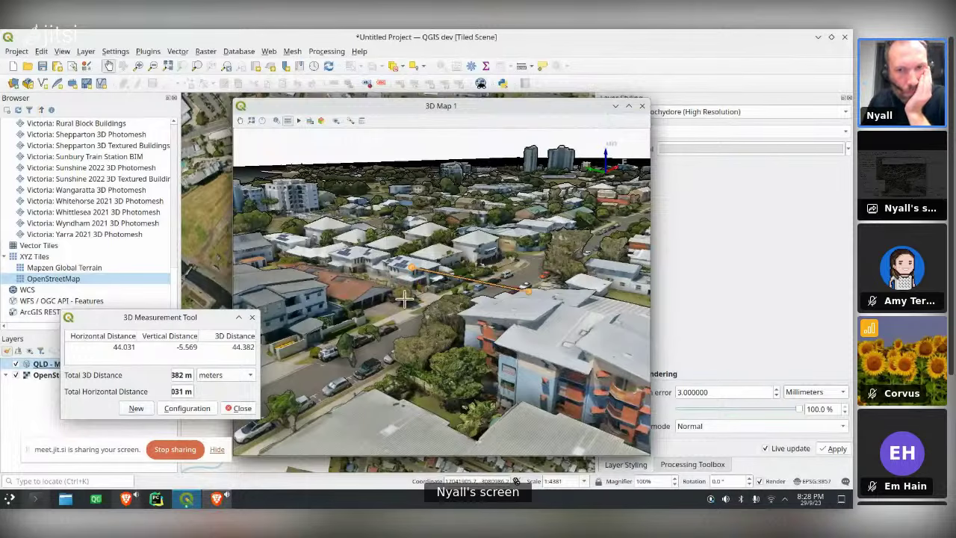
pyautogui.scroll(-3, 404, 298)
pyautogui.moveTo(441, 347); pyautogui.dragTo(530, 365, button='middle')
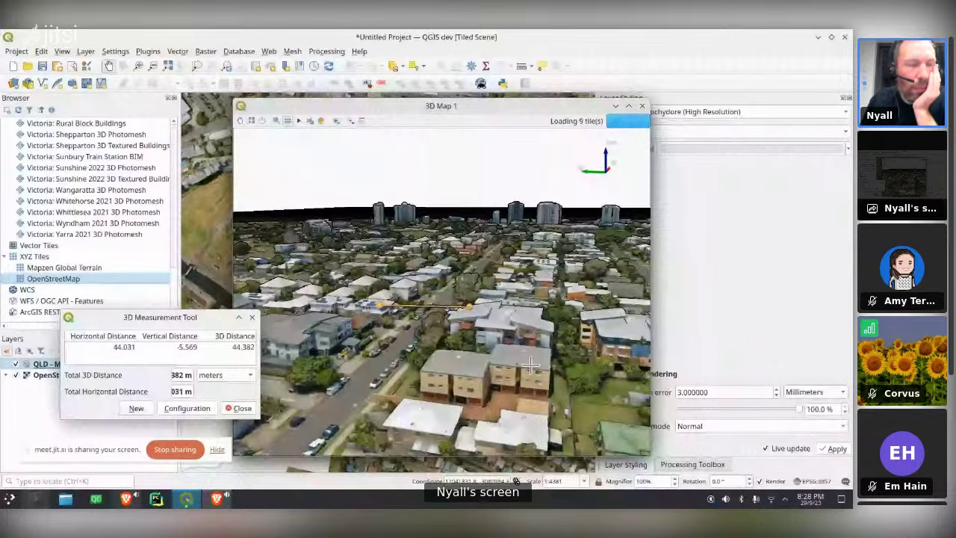
# - Replace the QLD - Maroochydore (High Resolution) layer with Victoria: Ballarat 3D Textured Buildings and zoom to the new layer
pyautogui.click(103, 367)
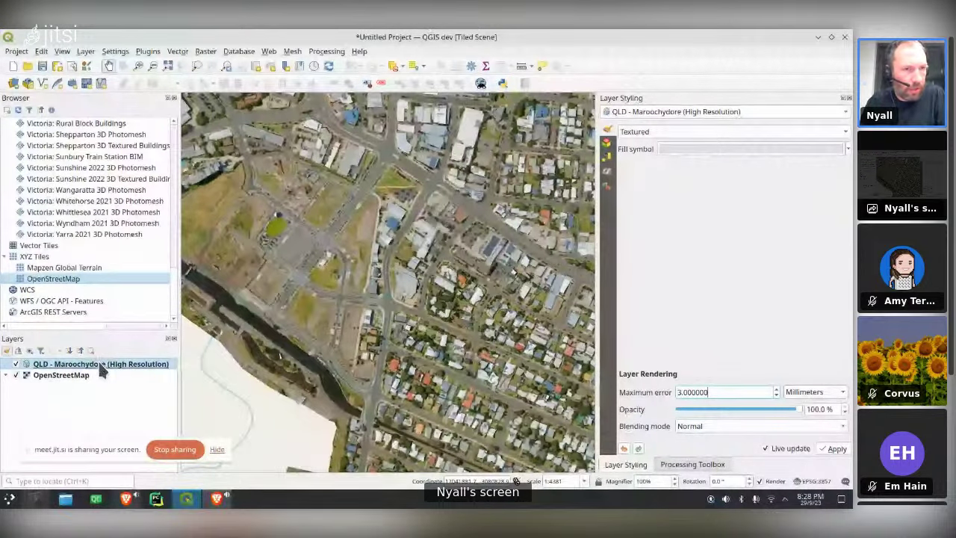
pyautogui.hotkey('ctrl', 'd')
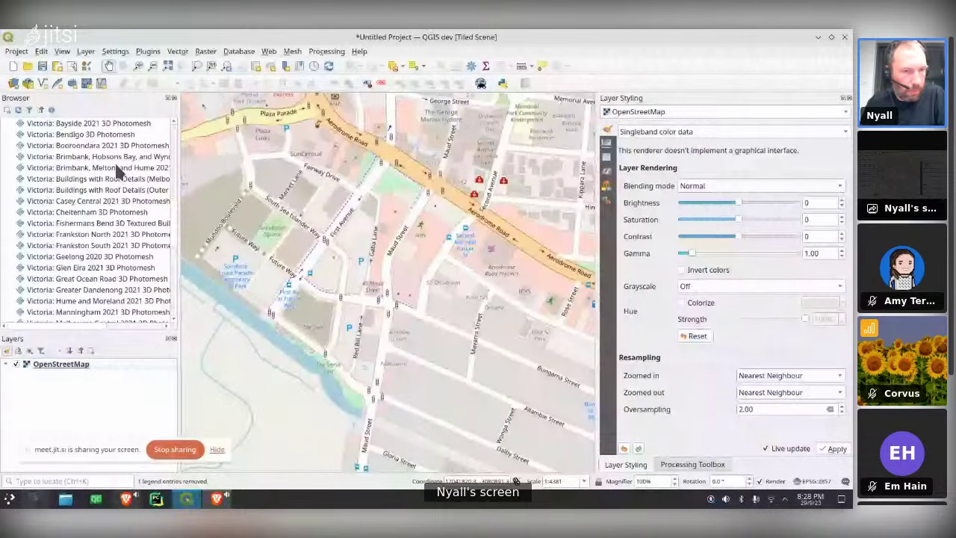
pyautogui.scroll(1, 116, 163)
pyautogui.moveTo(105, 145); pyautogui.dragTo(72, 364)
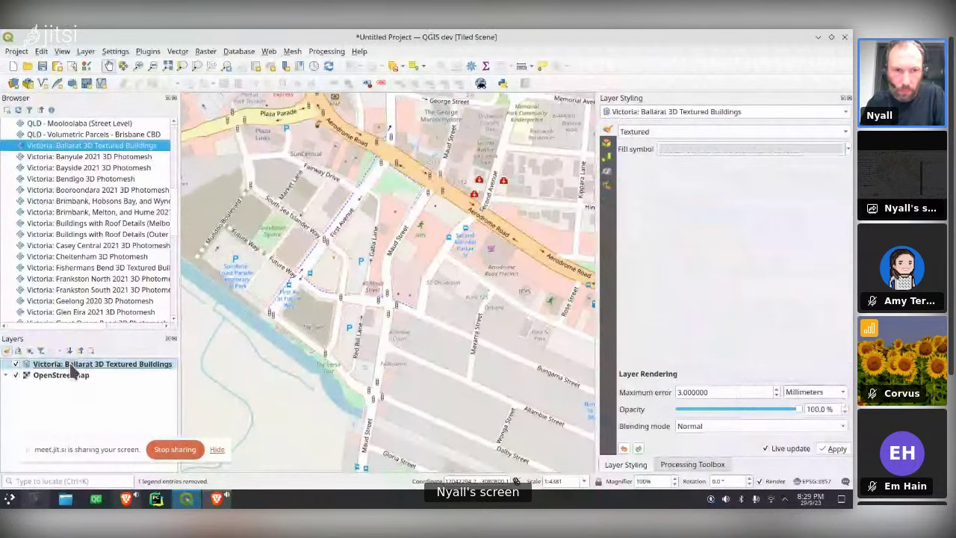
pyautogui.rightClick(71, 364)
pyautogui.click(105, 372)
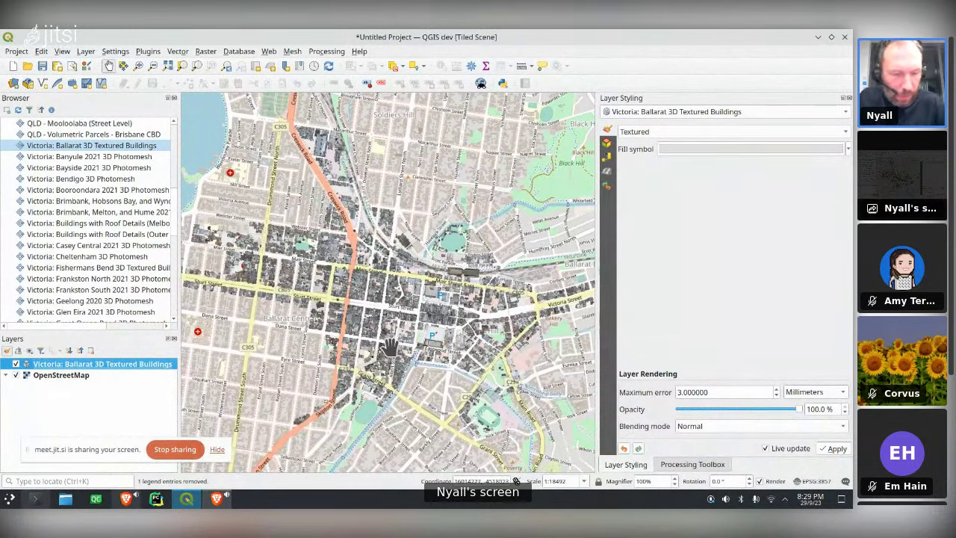
# - Open a new 3D map view of the area around Ballarat station and enlarge its window
pyautogui.scroll(3, 422, 276)
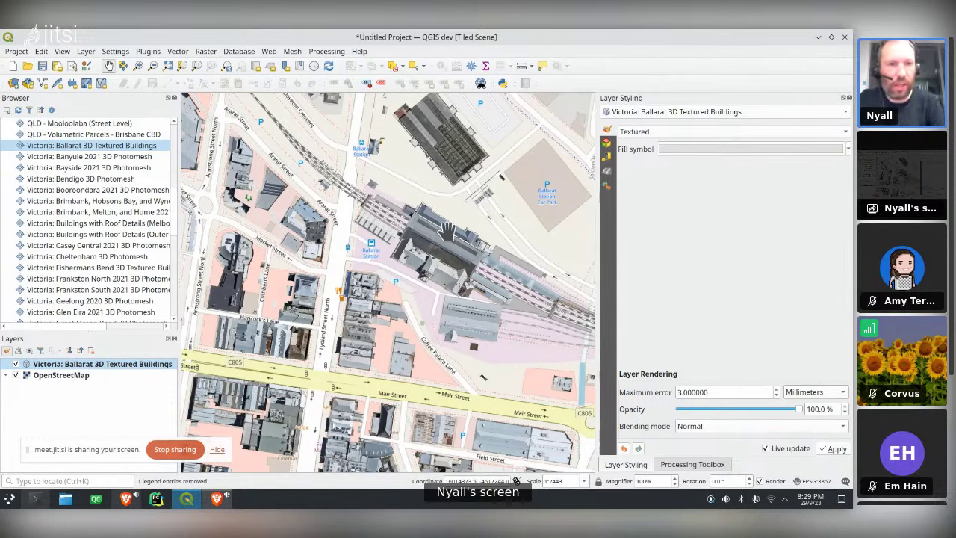
pyautogui.click(270, 66)
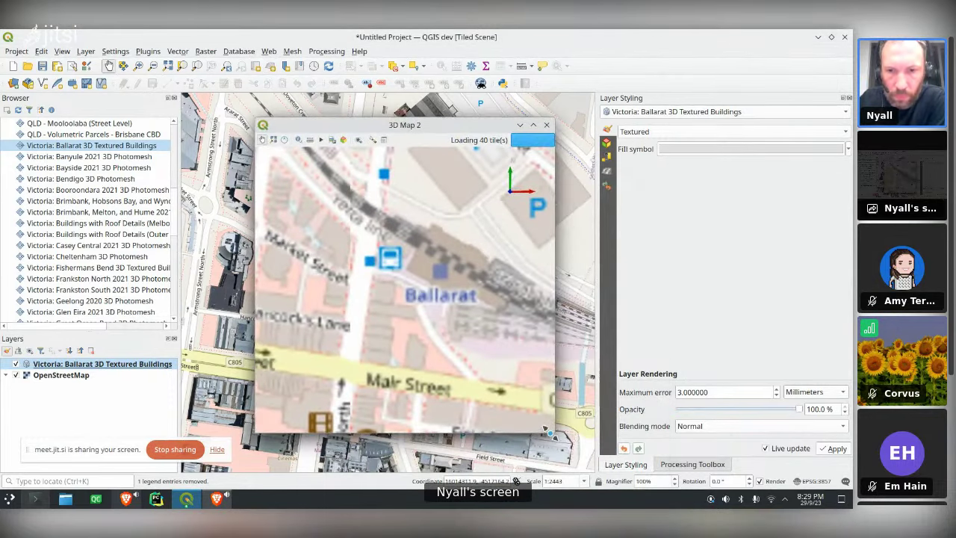
pyautogui.moveTo(553, 431); pyautogui.dragTo(639, 447)
# - Examine the textured Ballarat buildings in the 3D map and how they sit relative to the street basemap
pyautogui.moveTo(437, 265); pyautogui.dragTo(475, 315, button='middle')
pyautogui.moveTo(474, 313); pyautogui.dragTo(460, 267)
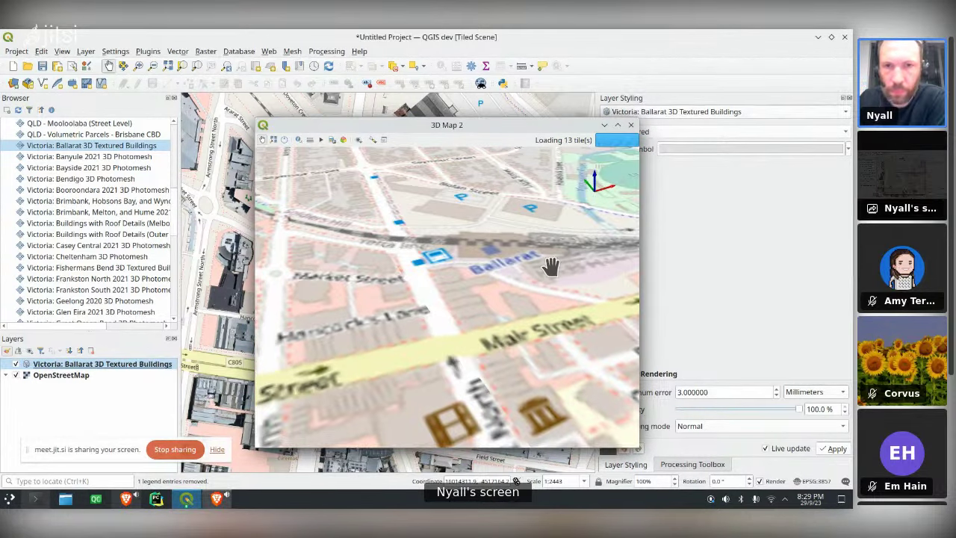
pyautogui.scroll(-8, 530, 275)
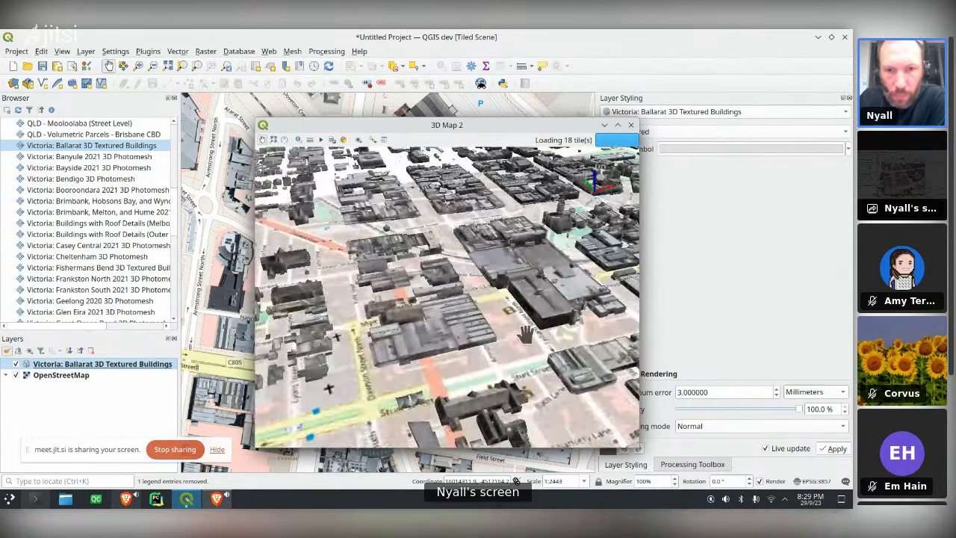
pyautogui.scroll(2, 527, 334)
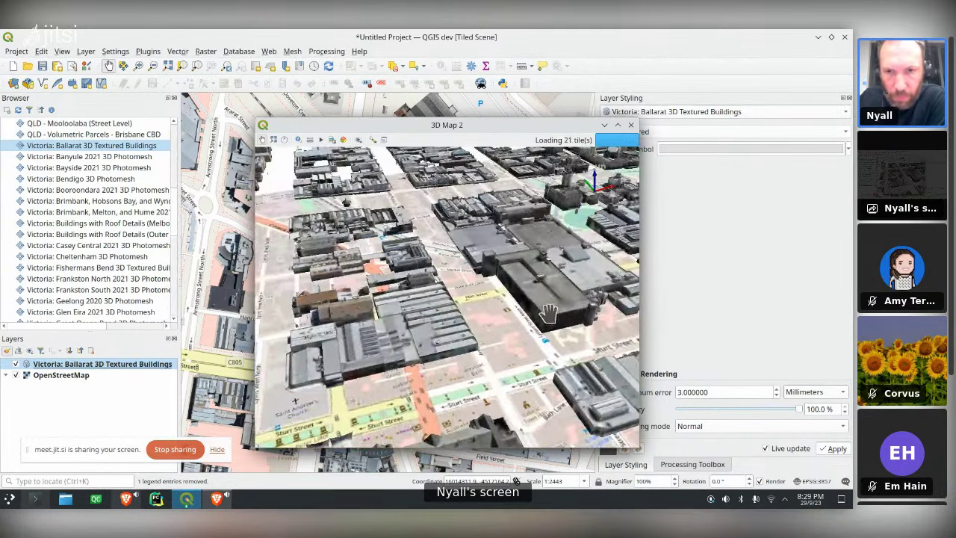
pyautogui.moveTo(549, 299); pyautogui.dragTo(559, 392, button='middle')
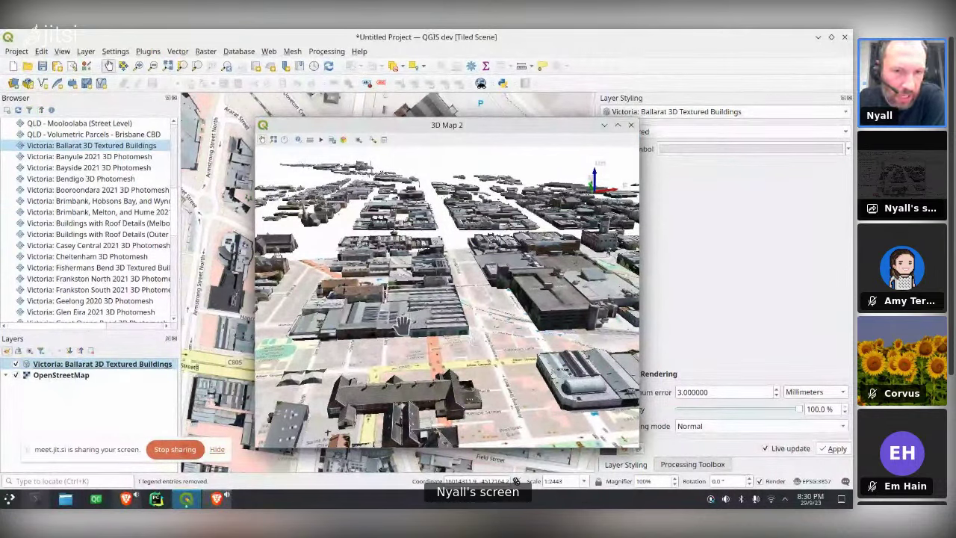
pyautogui.moveTo(411, 305); pyautogui.dragTo(480, 300, button='middle')
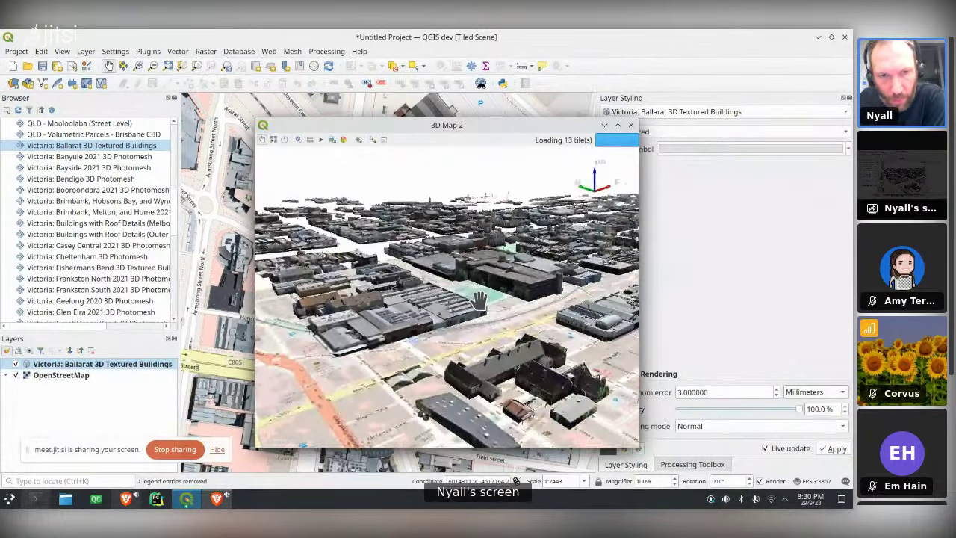
pyautogui.scroll(-5, 479, 301)
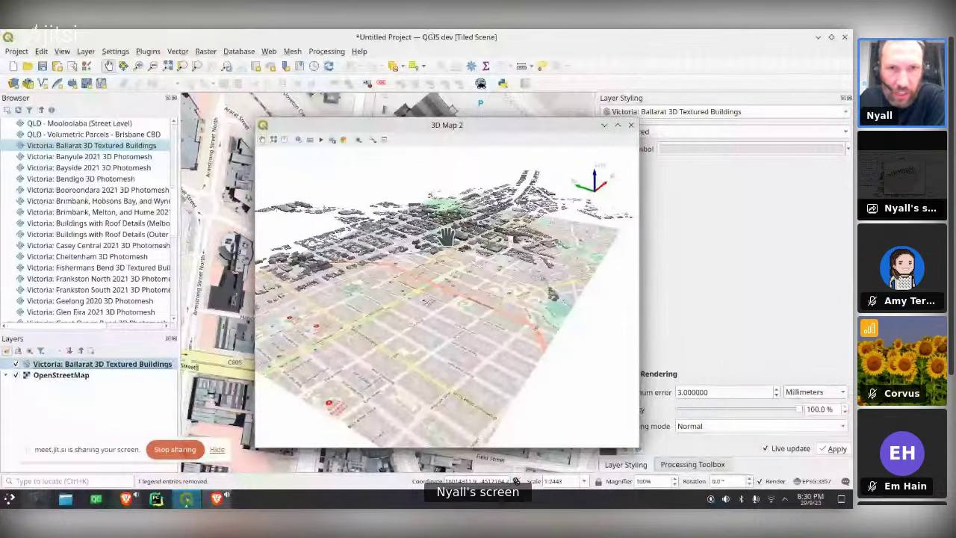
pyautogui.moveTo(447, 236); pyautogui.dragTo(393, 184, button='middle')
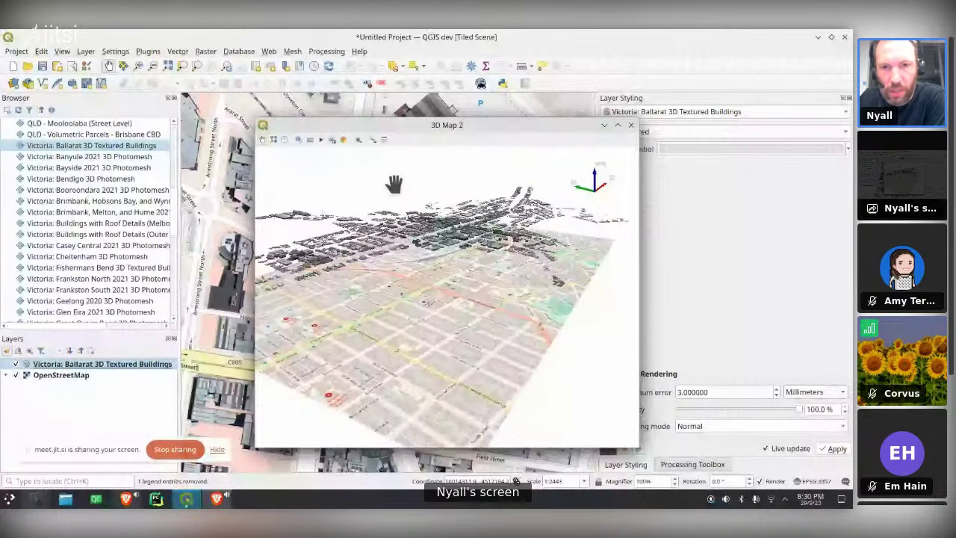
pyautogui.click(384, 138)
pyautogui.click(572, 360)
pyautogui.moveTo(432, 237); pyautogui.dragTo(432, 324)
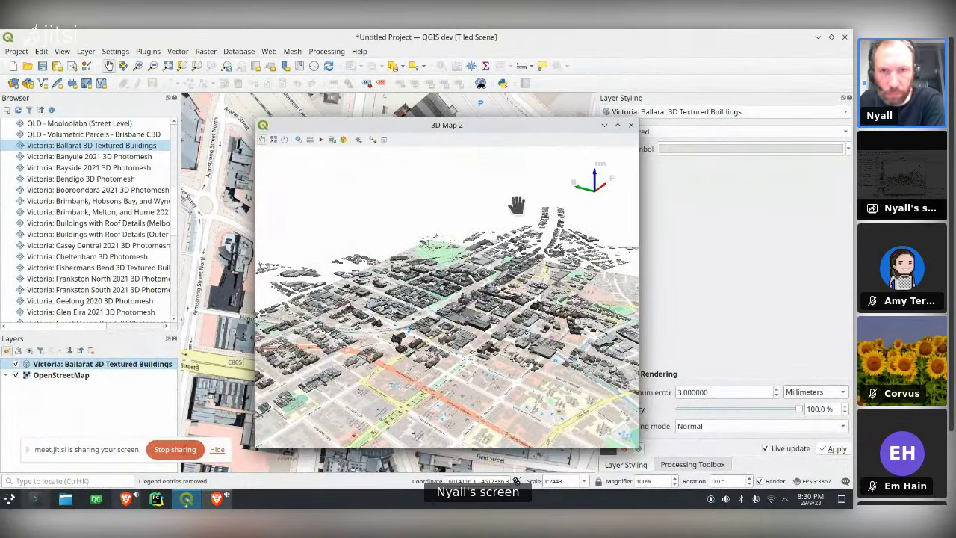
# - Move the 3D Map 2 window clear of the layer styling settings and keep it above other windows
pyautogui.moveTo(520, 125); pyautogui.dragTo(455, 95)
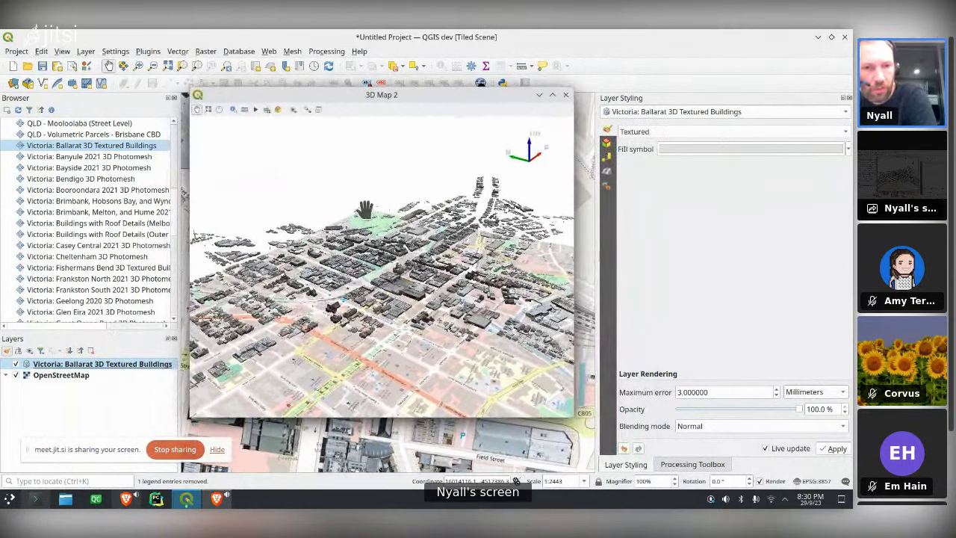
pyautogui.click(129, 374)
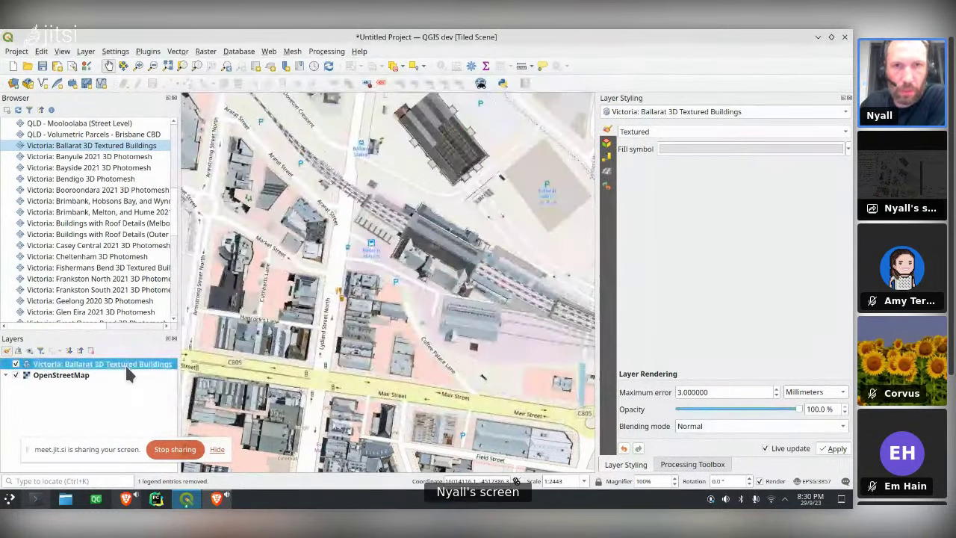
pyautogui.hotkey('alt', 'Tab')
pyautogui.rightClick(384, 95)
pyautogui.moveTo(441, 127)
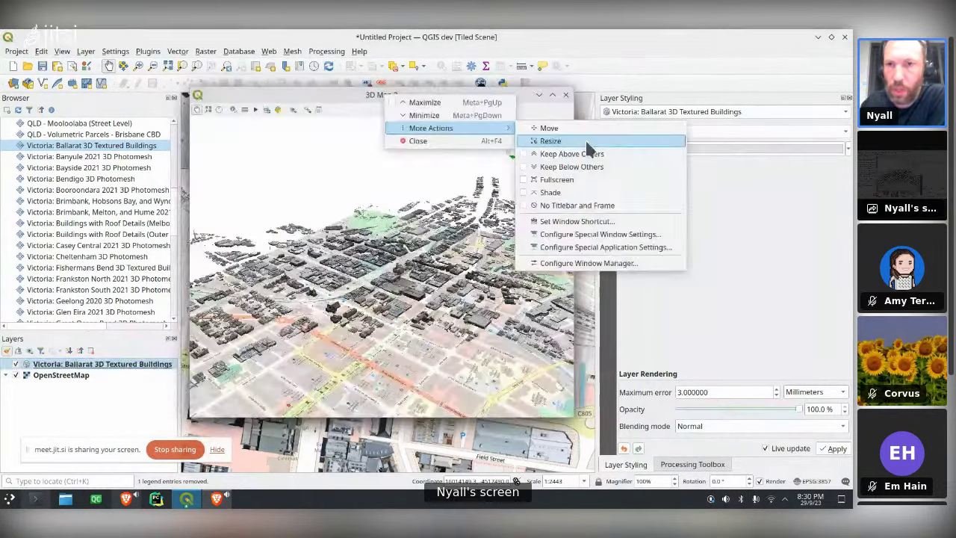
pyautogui.click(606, 155)
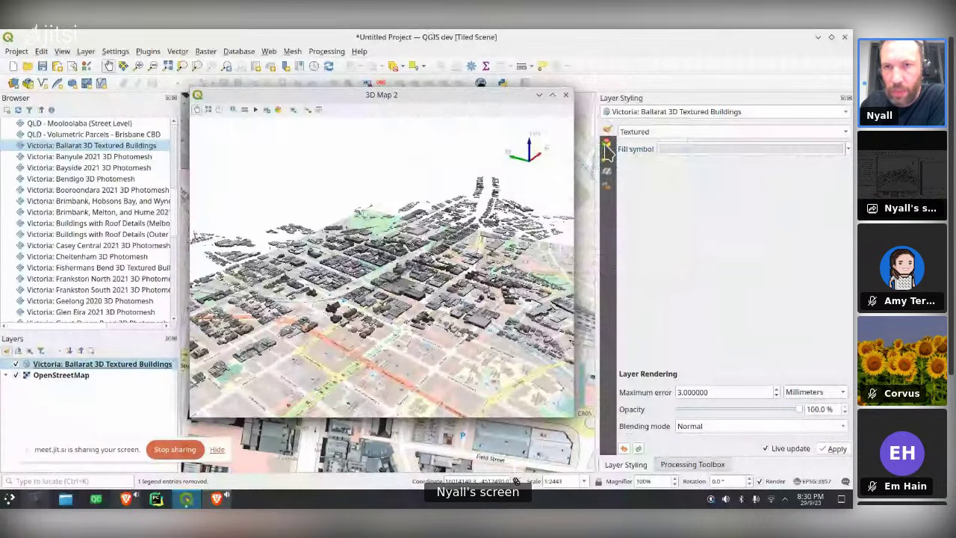
# - Open the Ballarat layer's elevation settings and set the offset to -448
pyautogui.click(607, 153)
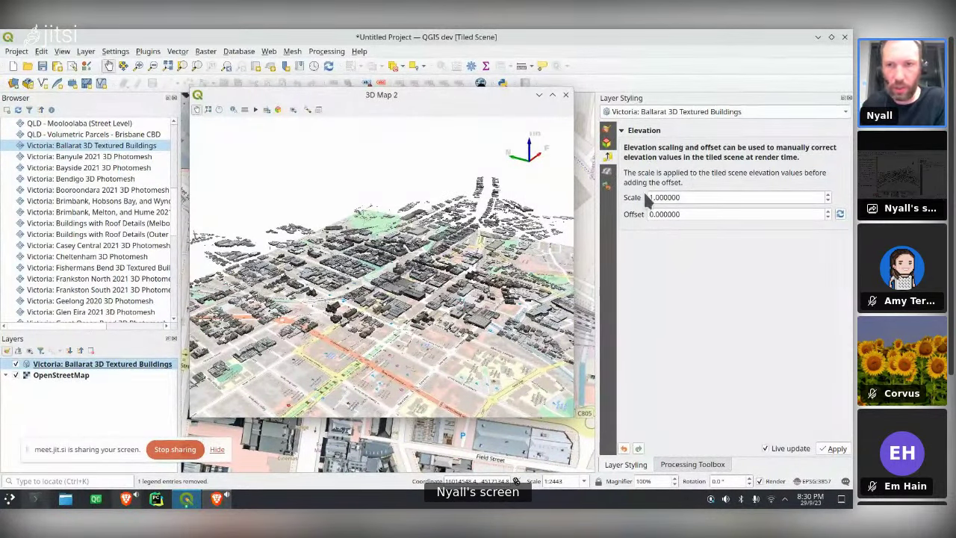
pyautogui.doubleClick(694, 216)
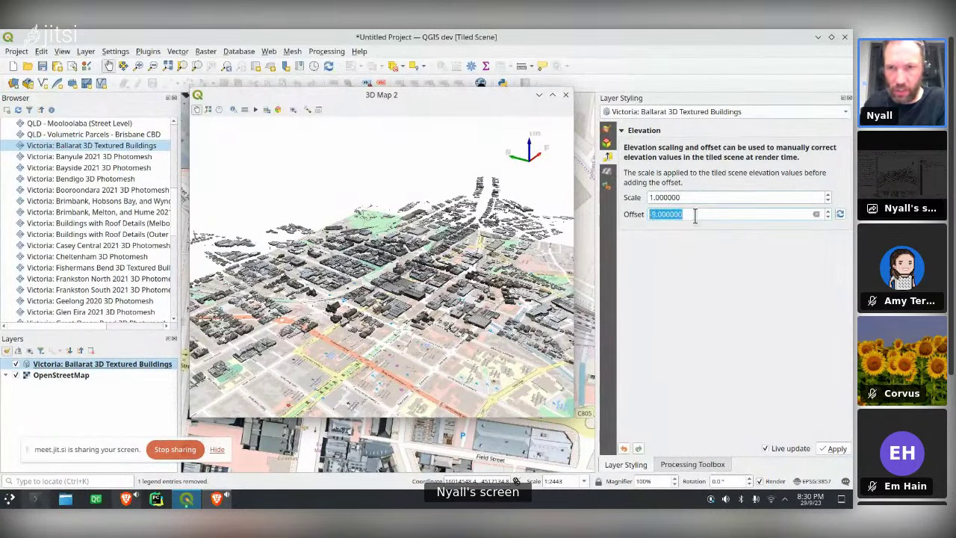
pyautogui.write('-18')
pyautogui.press('Return')
pyautogui.write('-448')
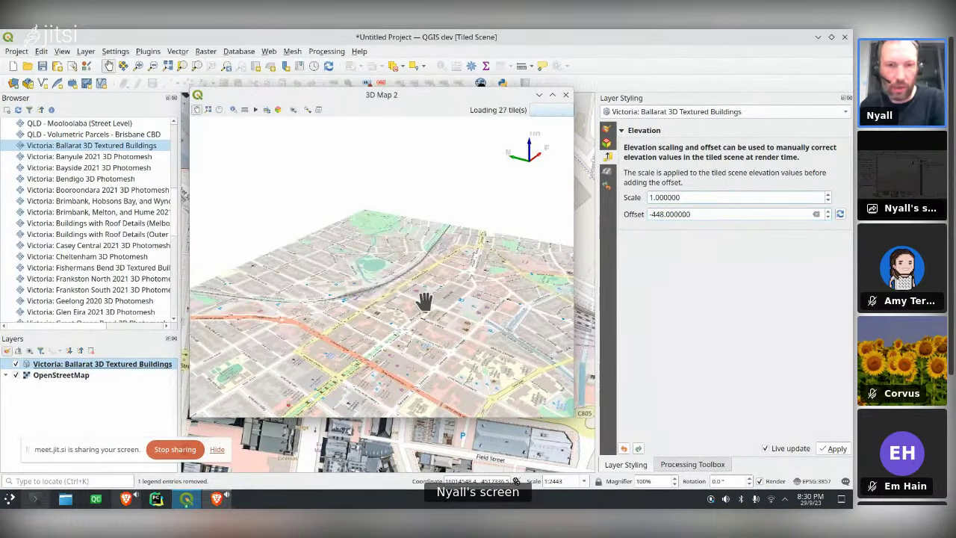
# - Check the buildings against their street-map footprints at close range and change the elevation offset to -428
pyautogui.moveTo(424, 303); pyautogui.dragTo(427, 231)
pyautogui.moveTo(324, 262); pyautogui.dragTo(328, 400, button='right')
pyautogui.moveTo(425, 340); pyautogui.dragTo(386, 287)
pyautogui.moveTo(387, 288); pyautogui.dragTo(345, 331, button='right')
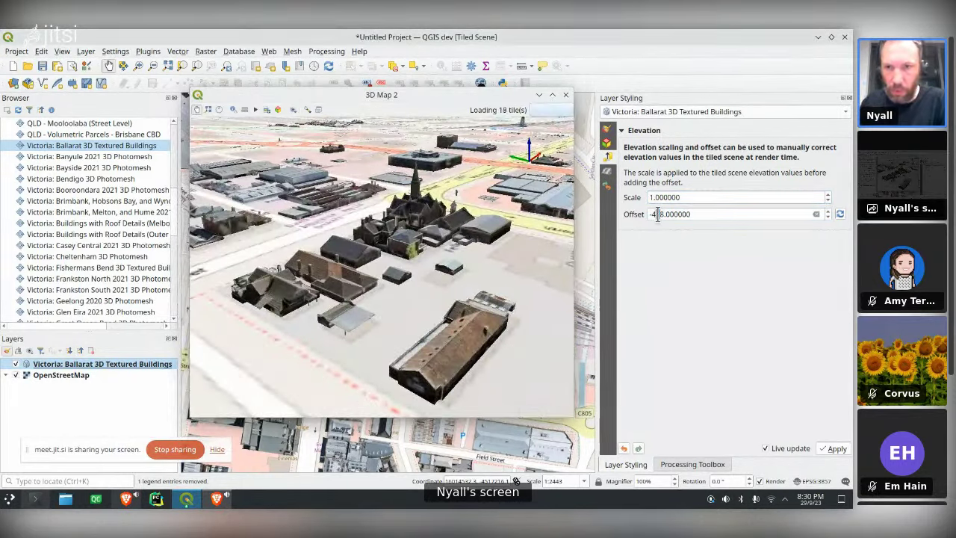
pyautogui.moveTo(657, 214); pyautogui.dragTo(661, 214)
pyautogui.write('2')
pyautogui.click(686, 197)
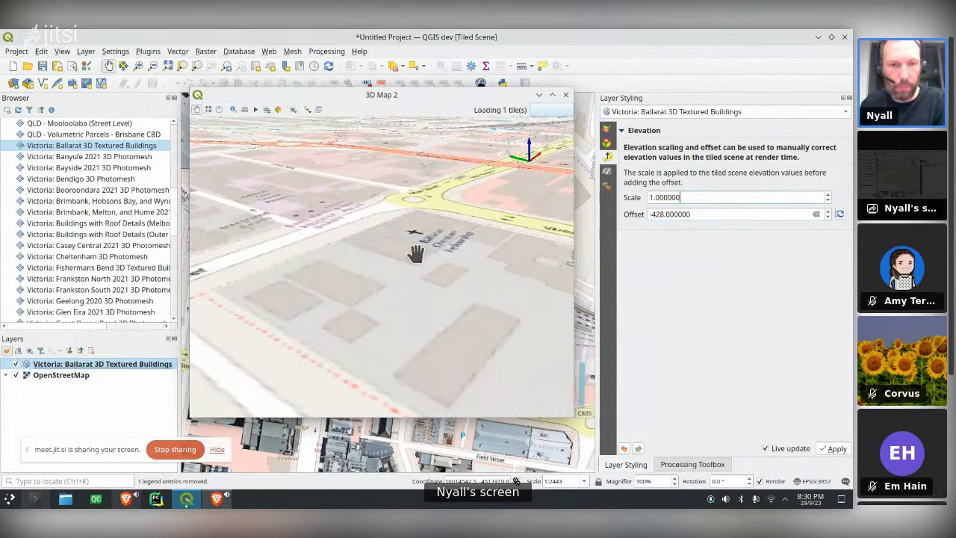
# - Refine the elevation offset to -432 while checking how the buildings sit on the basemap from a low angle
pyautogui.scroll(5, 415, 254)
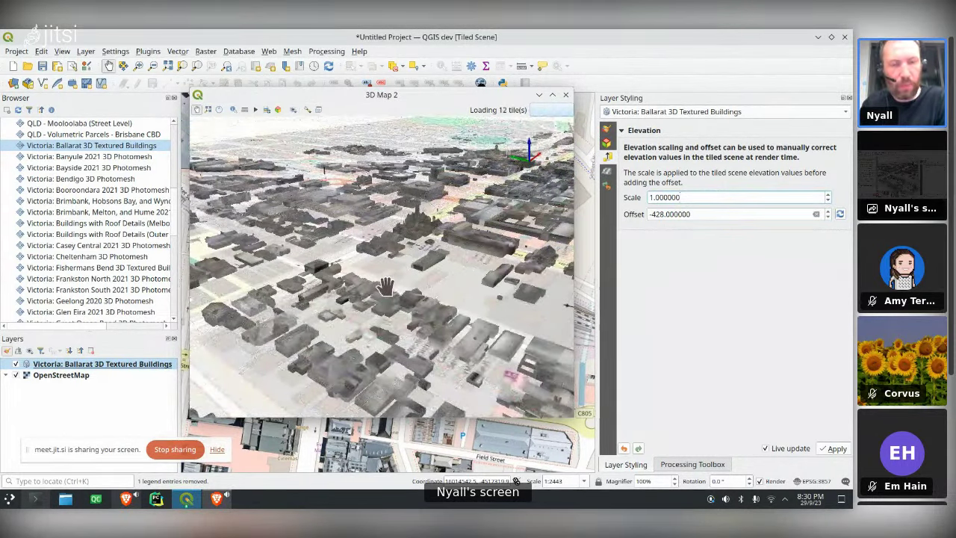
pyautogui.moveTo(386, 287); pyautogui.dragTo(507, 345, button='middle')
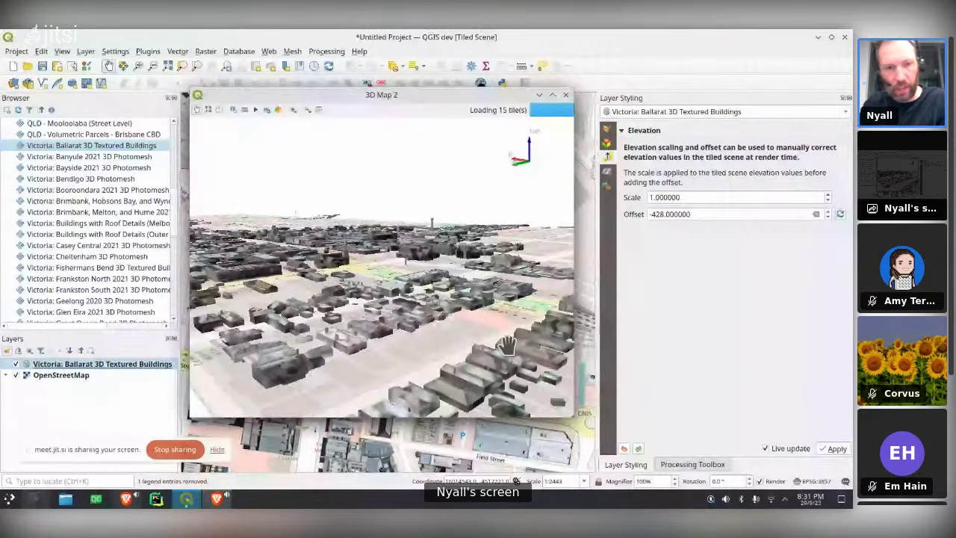
pyautogui.scroll(-4, 736, 214)
pyautogui.moveTo(248, 371); pyautogui.dragTo(351, 301)
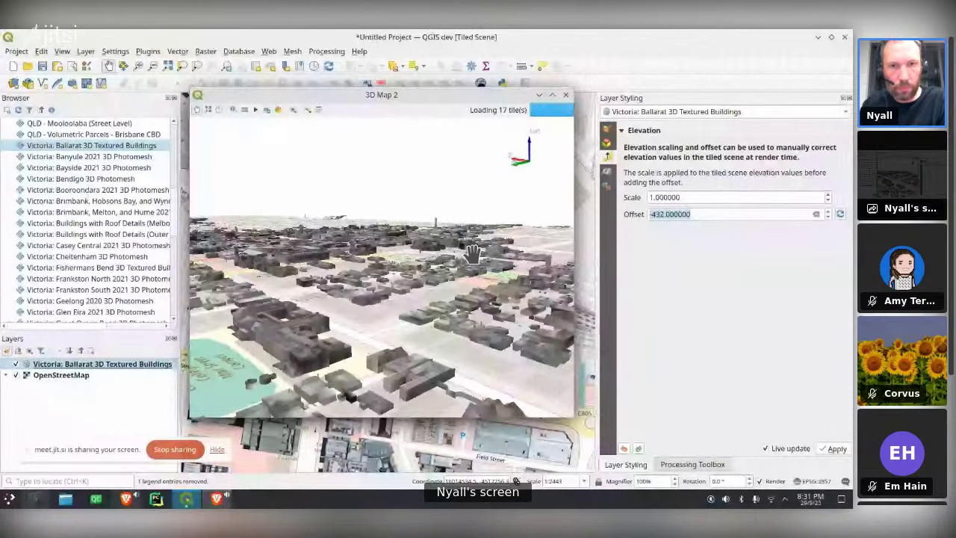
pyautogui.keyDown('super'); pyautogui.moveTo(431, 328); pyautogui.dragTo(420, 327); pyautogui.keyUp('super')
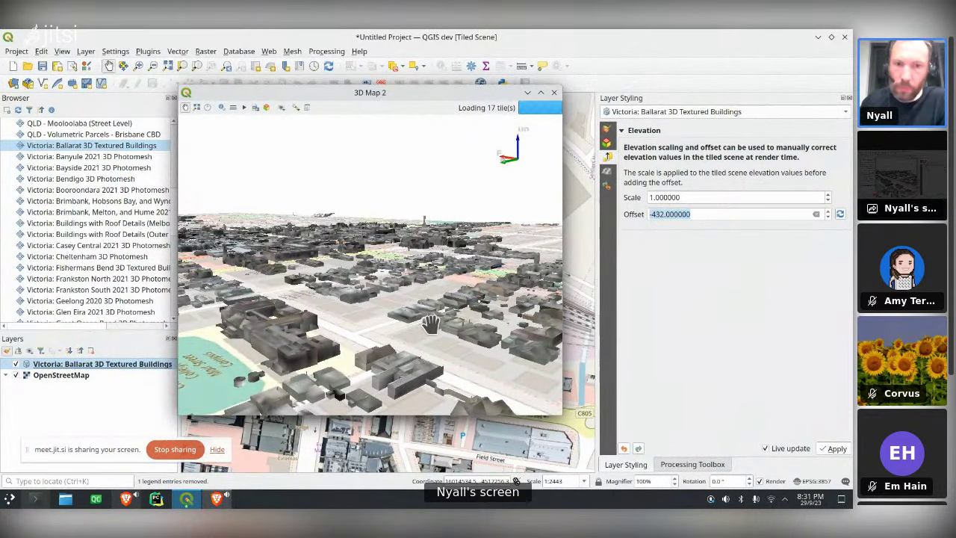
# - Switch to the QGIS 3d Tiled Scenes presentation in Google Slides, minimizing the 3D map window, and show the "Things to know" slide
pyautogui.click(126, 498)
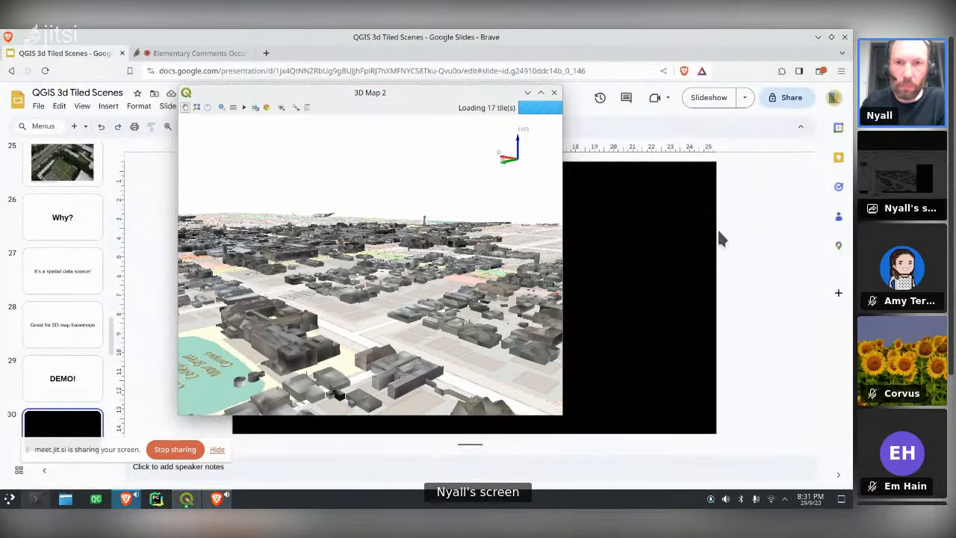
pyautogui.click(527, 92)
pyautogui.scroll(-2, 73, 395)
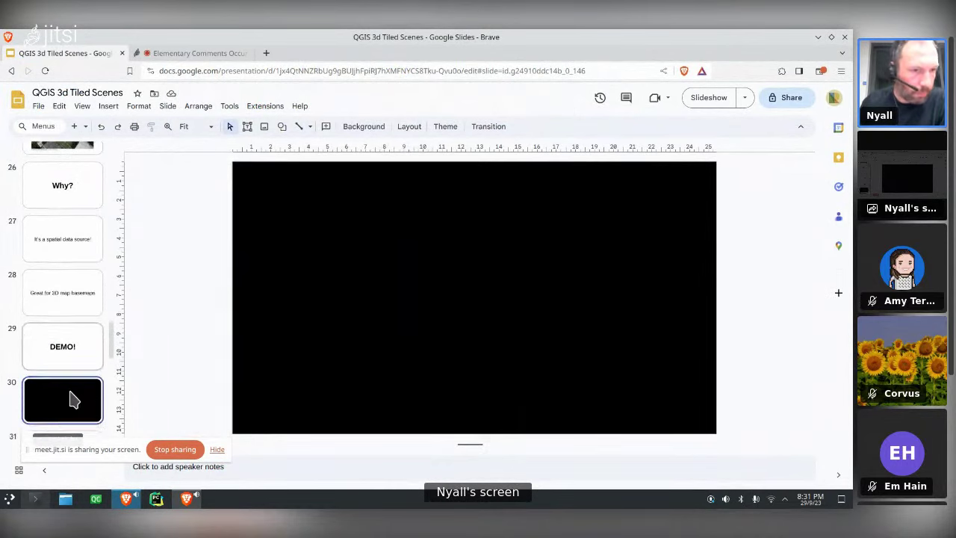
pyautogui.click(71, 393)
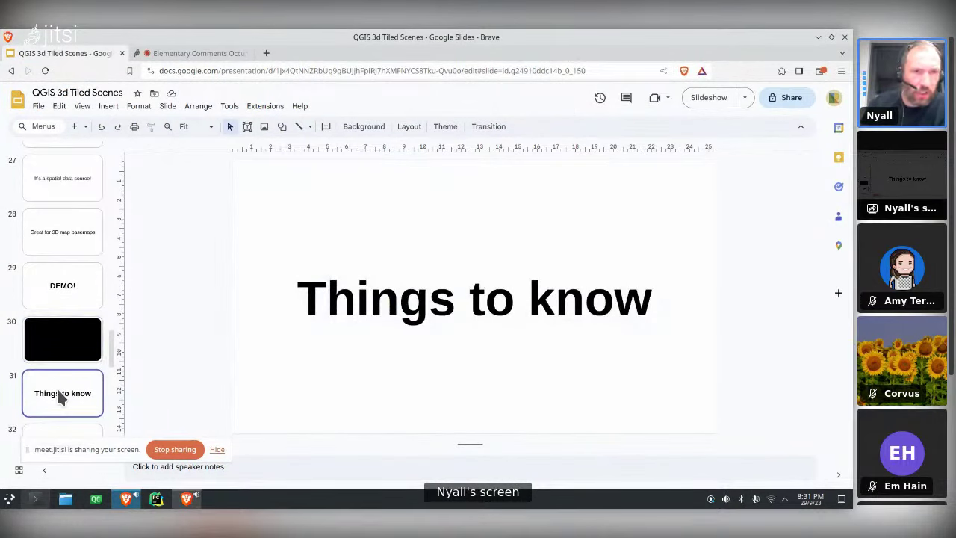